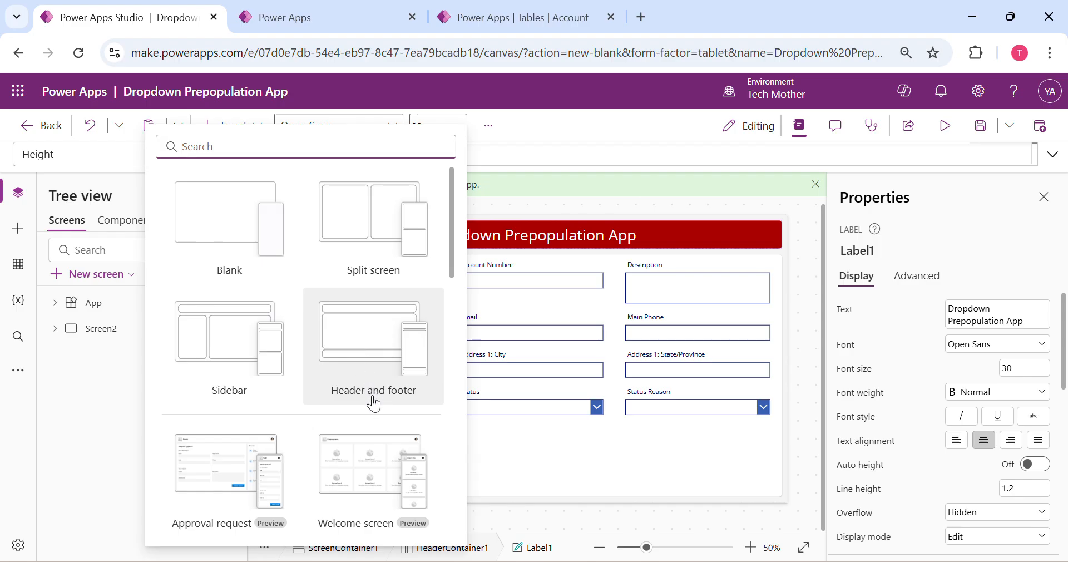
# Browse the new screen layouts and add a screen with the Header and footer layout
pyautogui.click(79, 419)
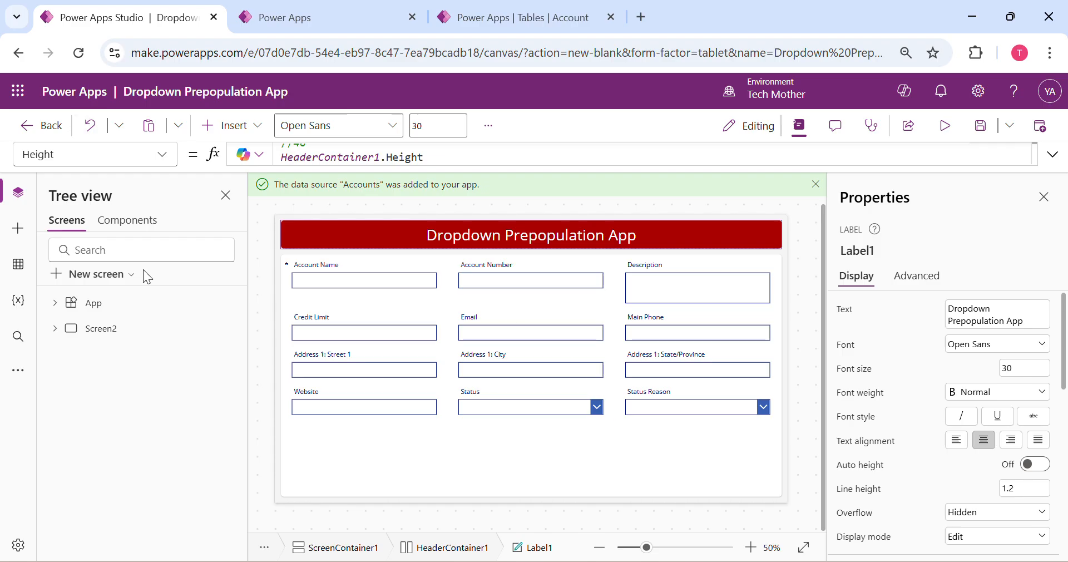
pyautogui.click(99, 280)
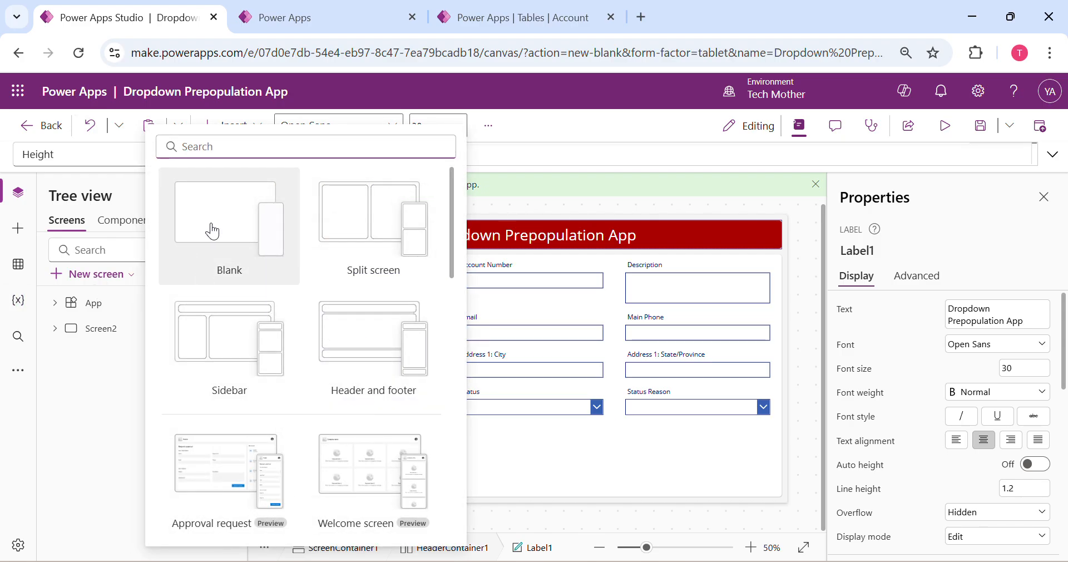
pyautogui.scroll(-7, 374, 345)
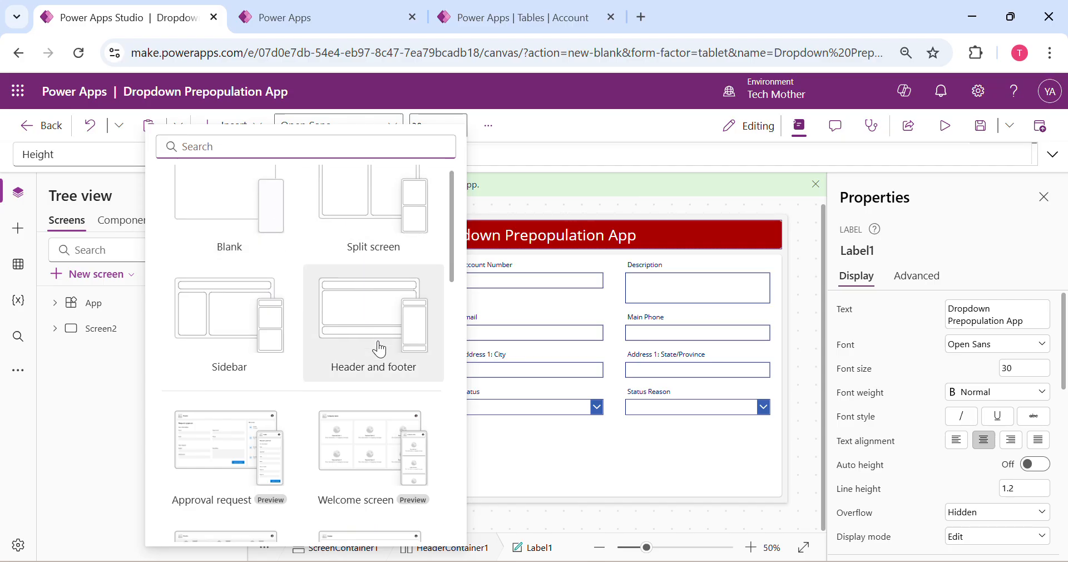
pyautogui.scroll(7, 380, 392)
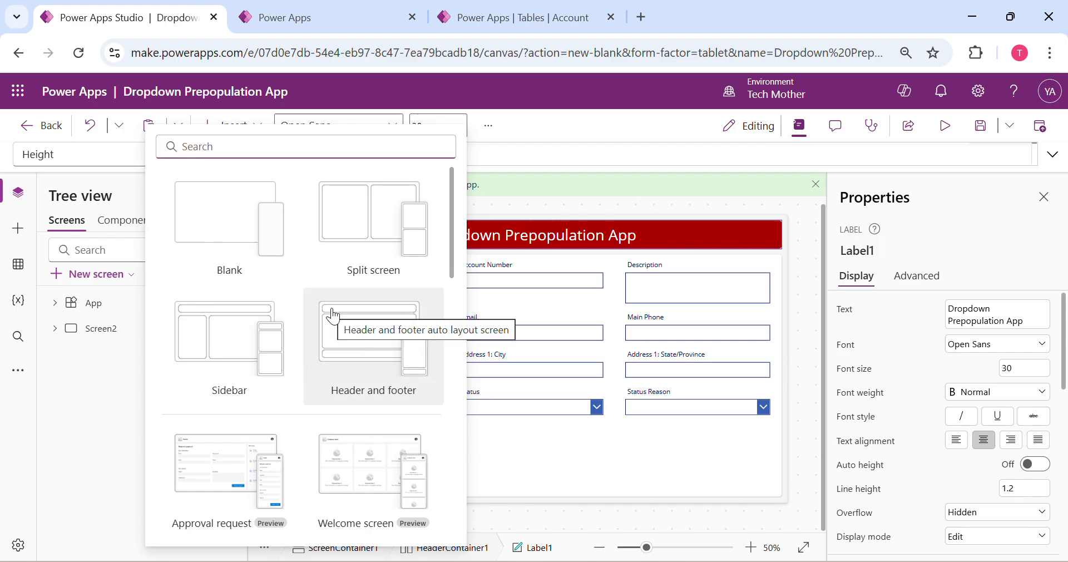
pyautogui.scroll(-2, 362, 362)
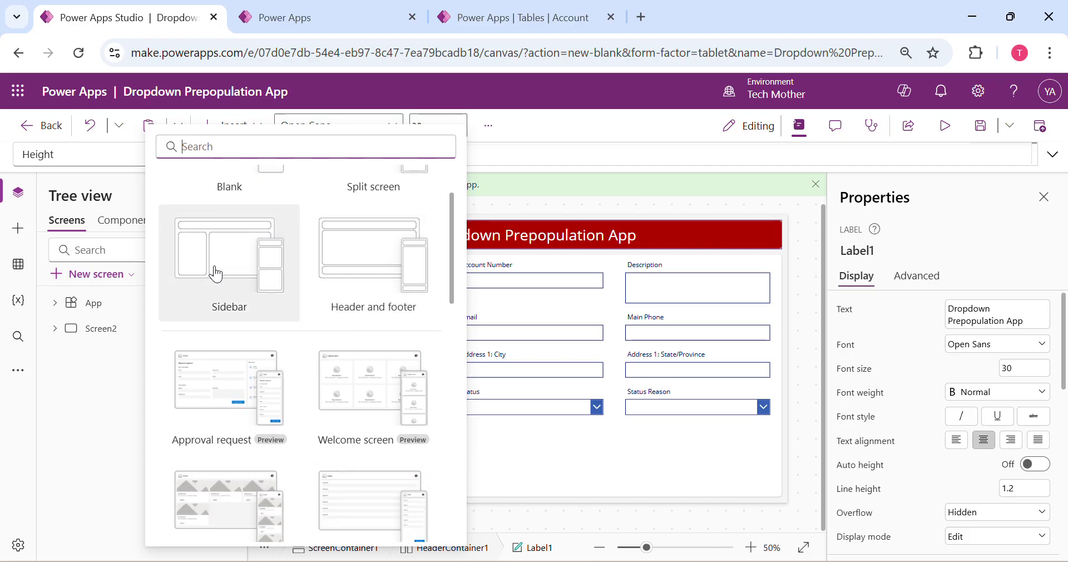
pyautogui.scroll(2, 208, 267)
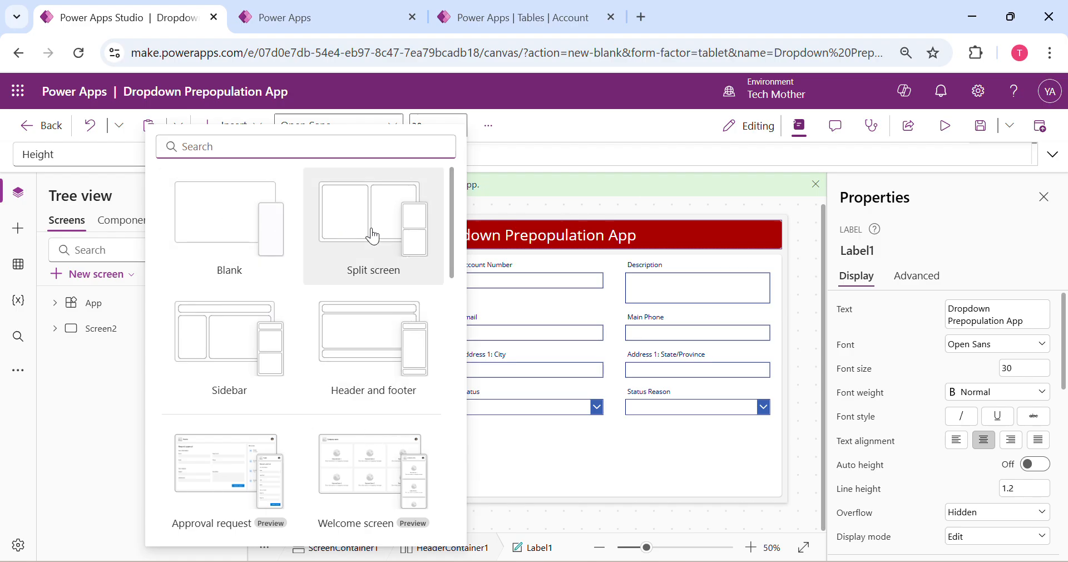
pyautogui.scroll(-1, 370, 362)
pyautogui.scroll(-2, 370, 361)
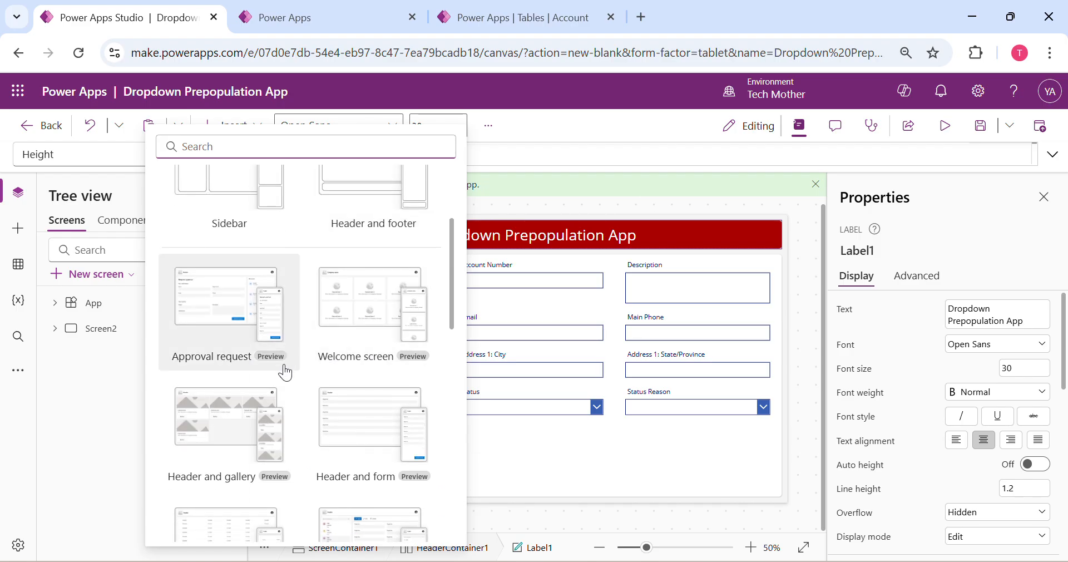
pyautogui.scroll(-3, 278, 368)
pyautogui.scroll(-10, 362, 477)
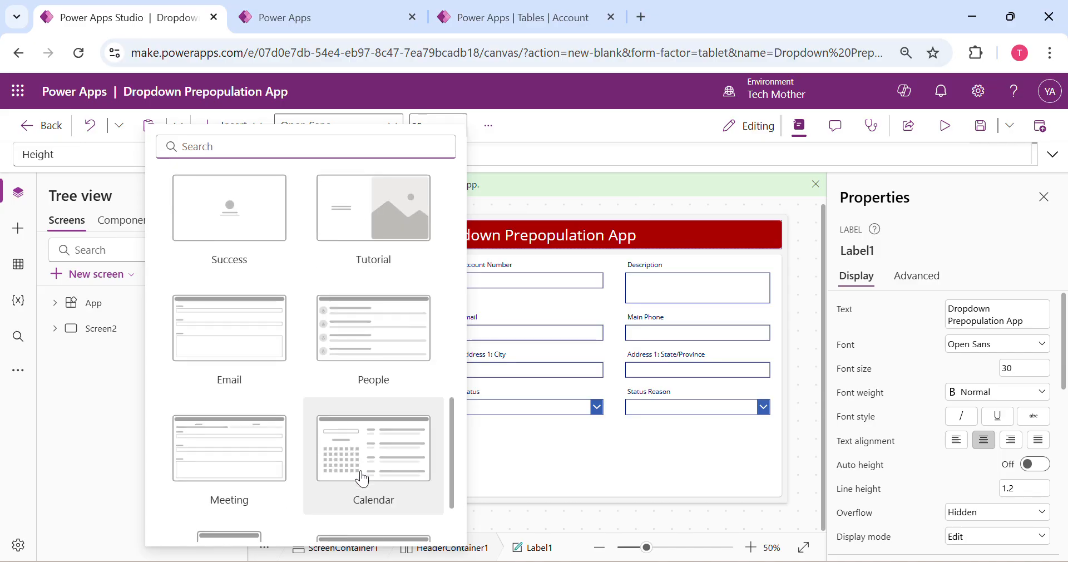
pyautogui.scroll(12, 362, 474)
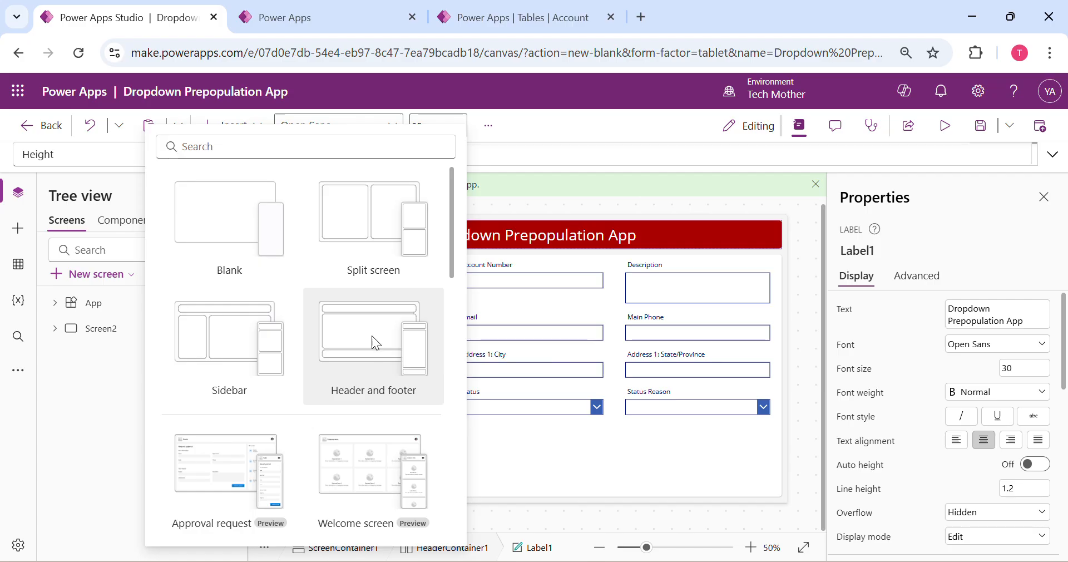
pyautogui.click(372, 336)
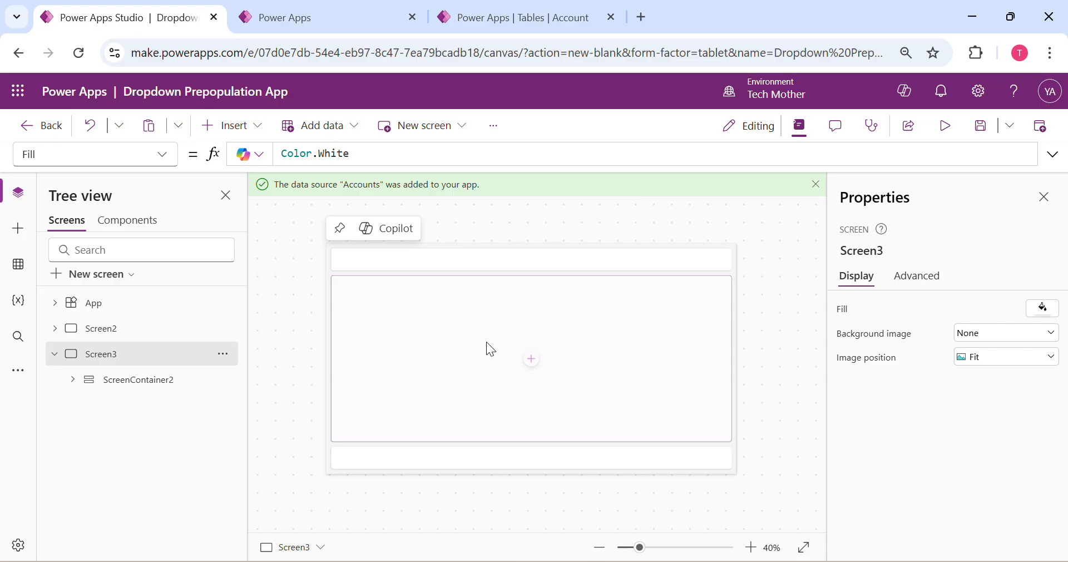
# Insert a text label into the header container of the new screen
pyautogui.click(551, 256)
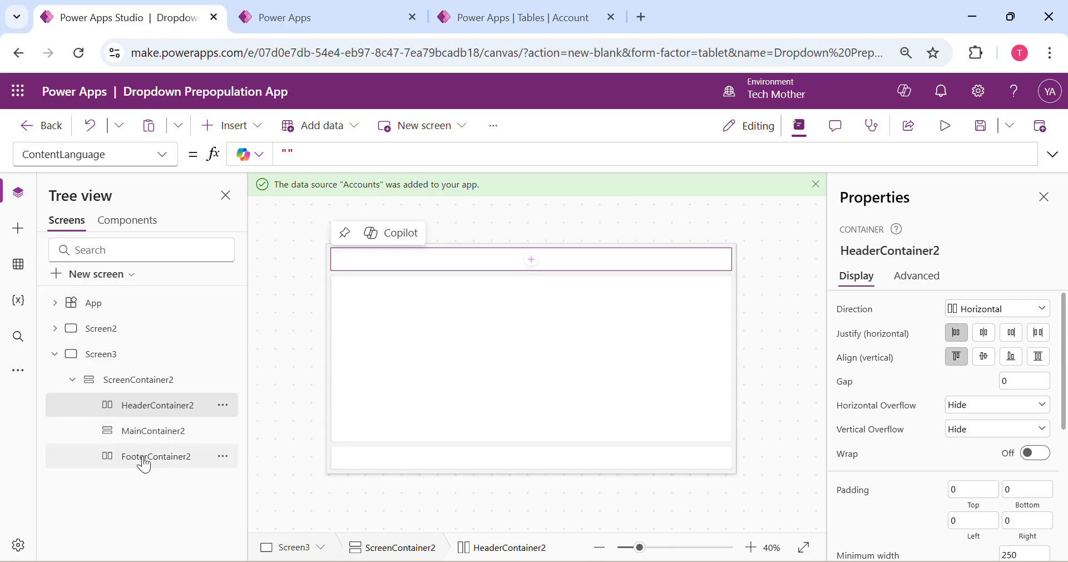
pyautogui.click(383, 461)
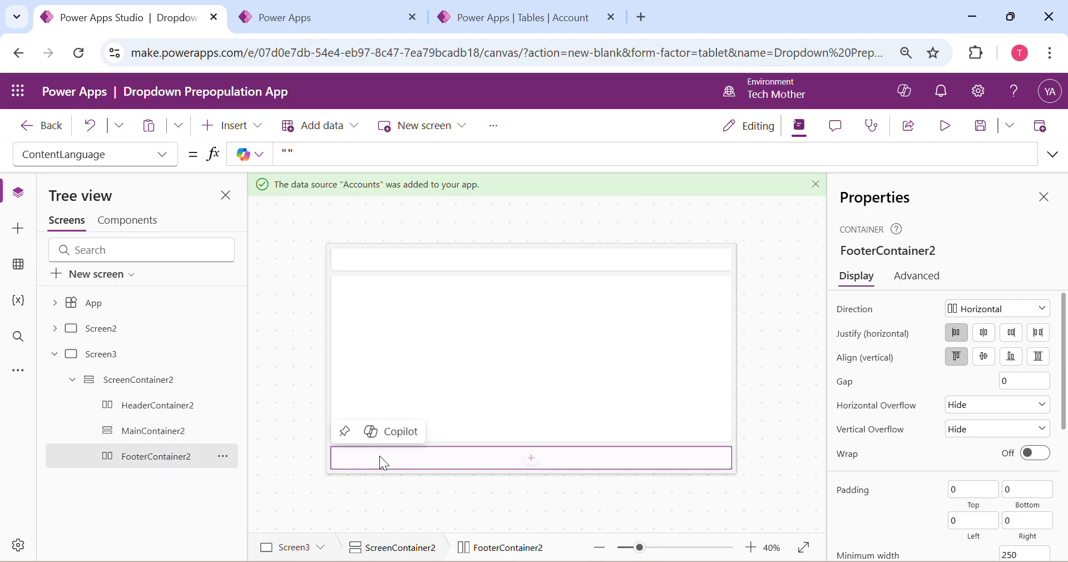
pyautogui.click(178, 414)
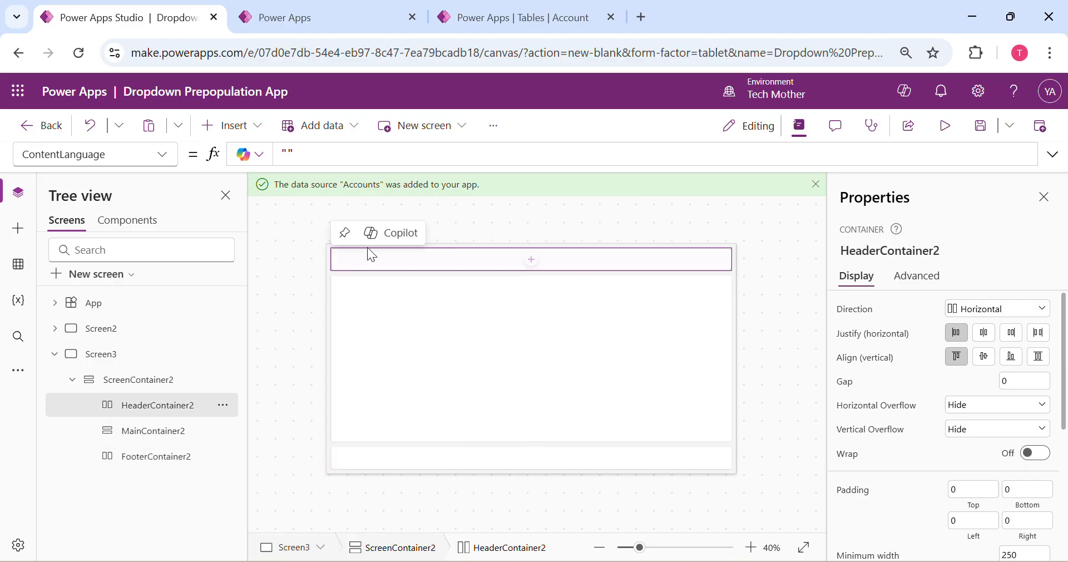
pyautogui.click(532, 262)
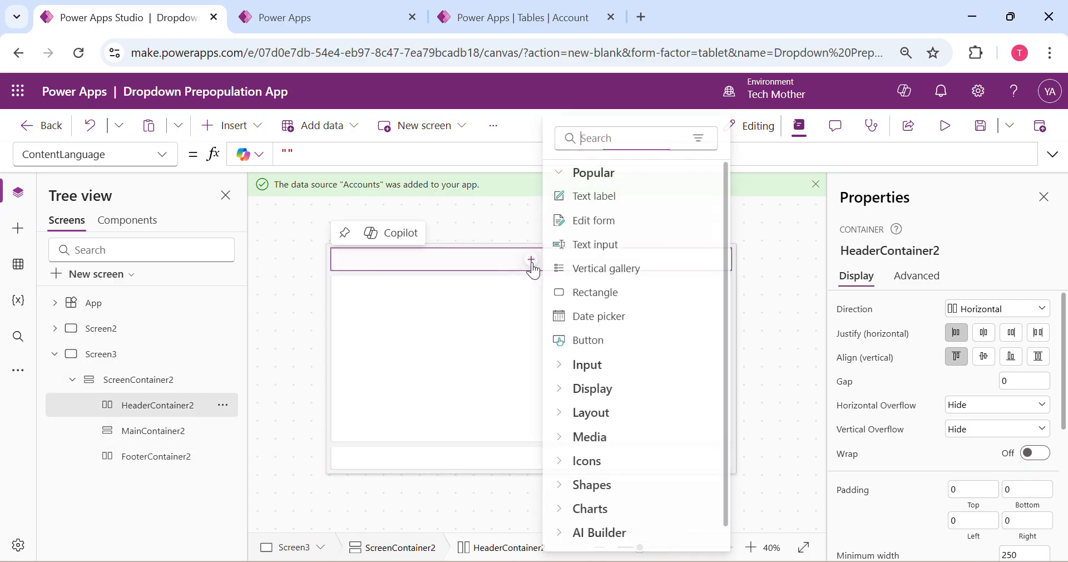
pyautogui.click(614, 200)
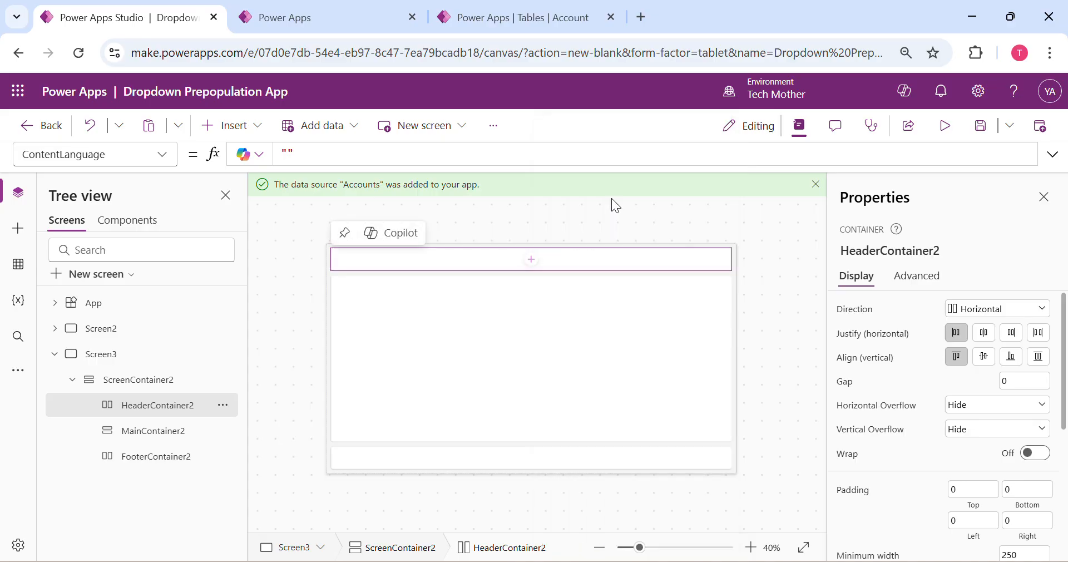
# Set the header label's text to "Prepopulation based on Dropdown selection in Label"
pyautogui.click(302, 156)
pyautogui.doubleClick(304, 157)
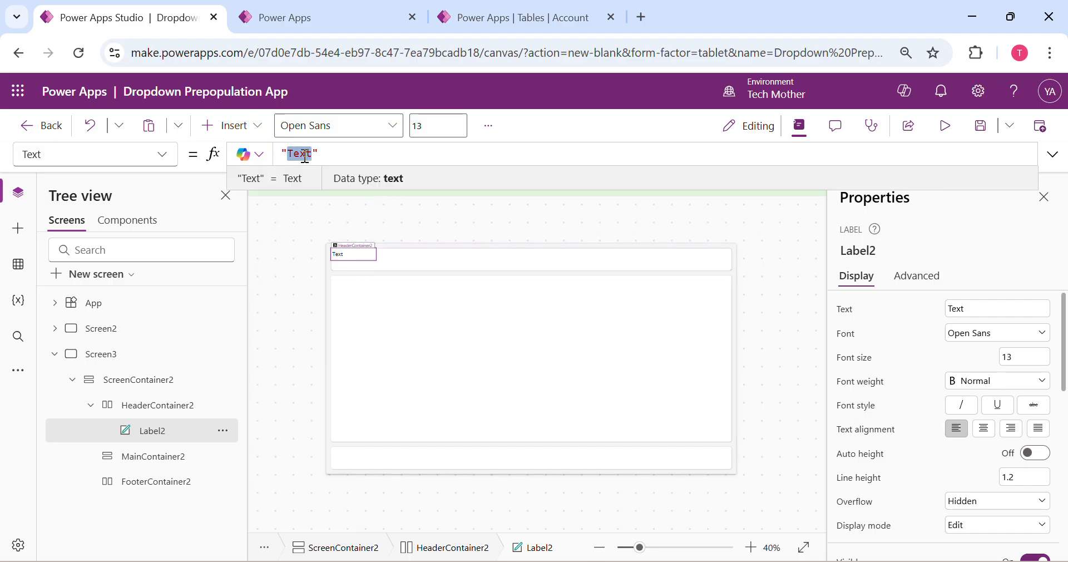
pyautogui.write('D')
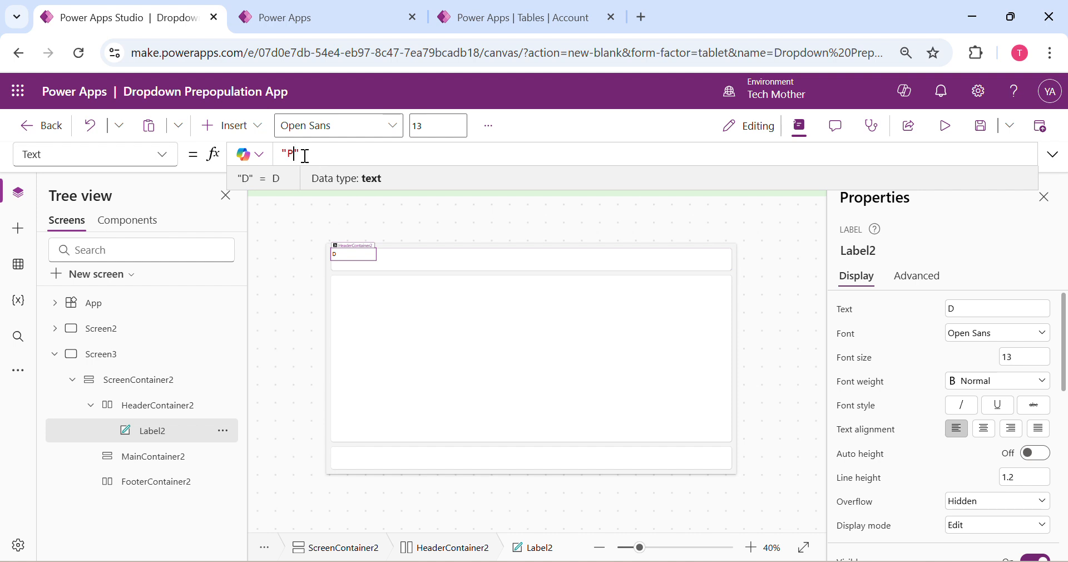
pyautogui.write('re')
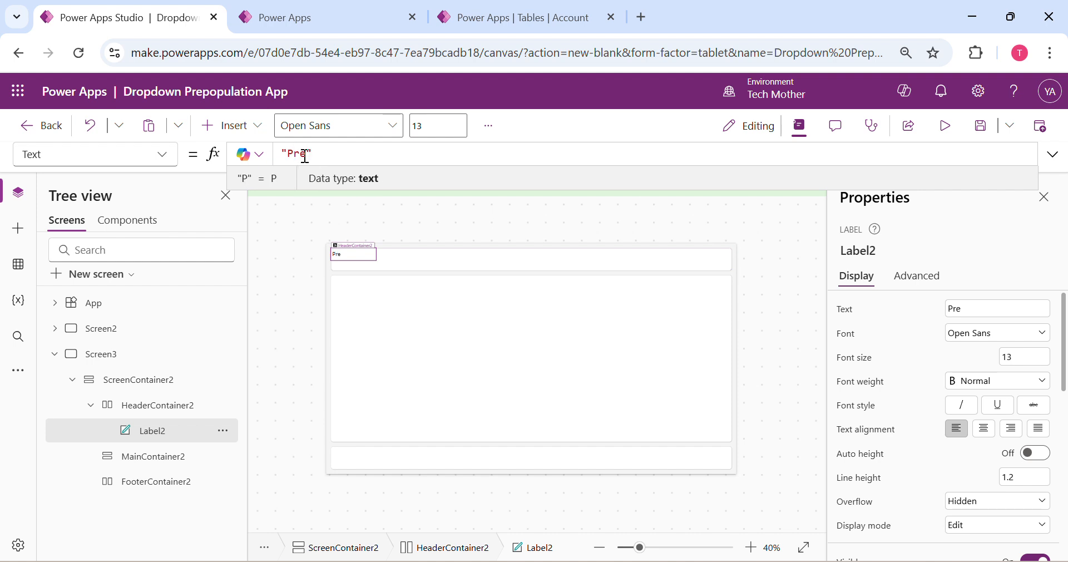
pyautogui.write('populatio')
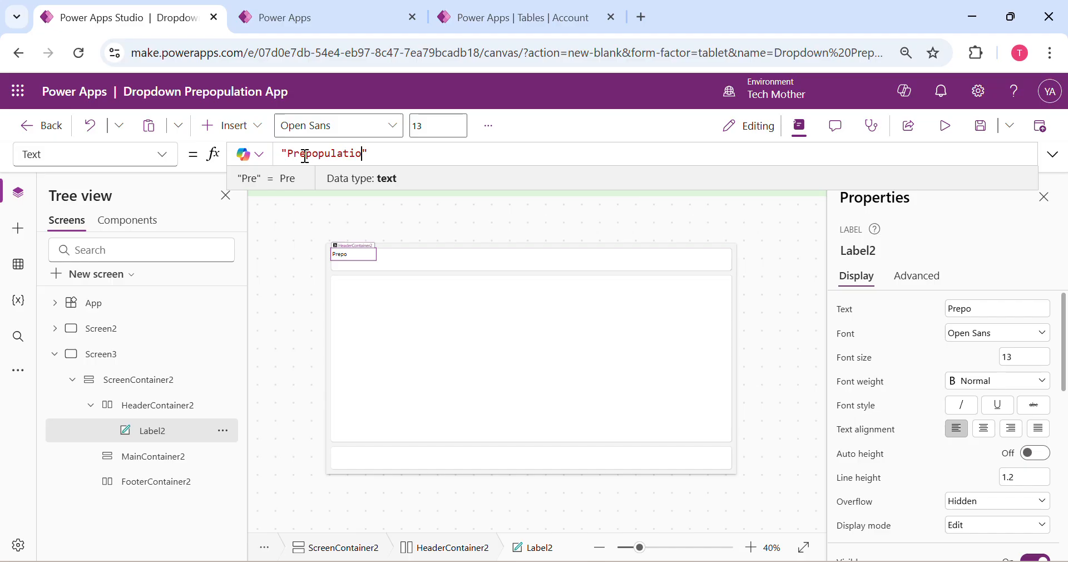
pyautogui.write('n based on Dropdo')
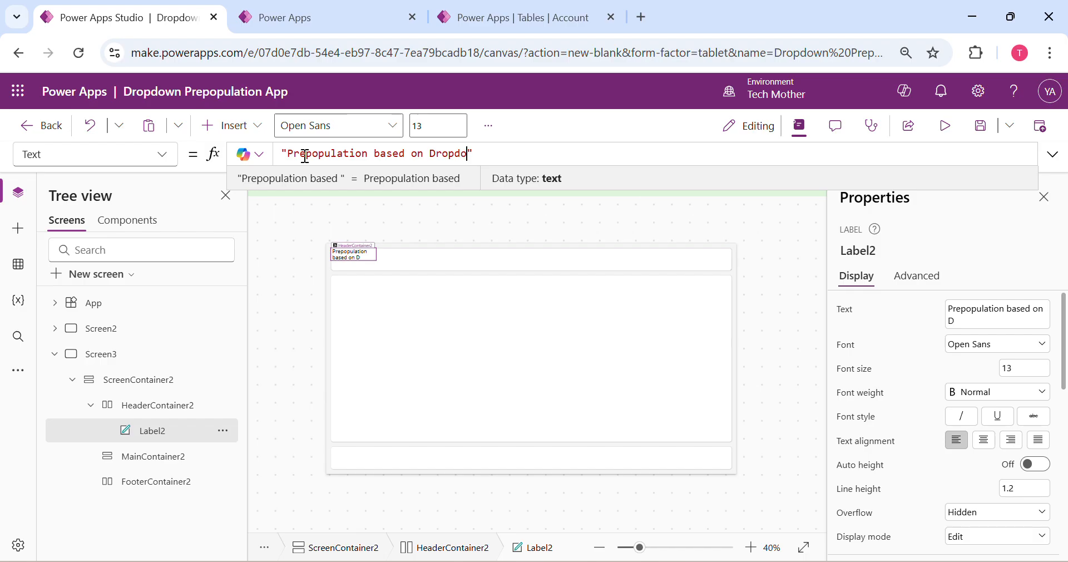
pyautogui.write('wn selec')
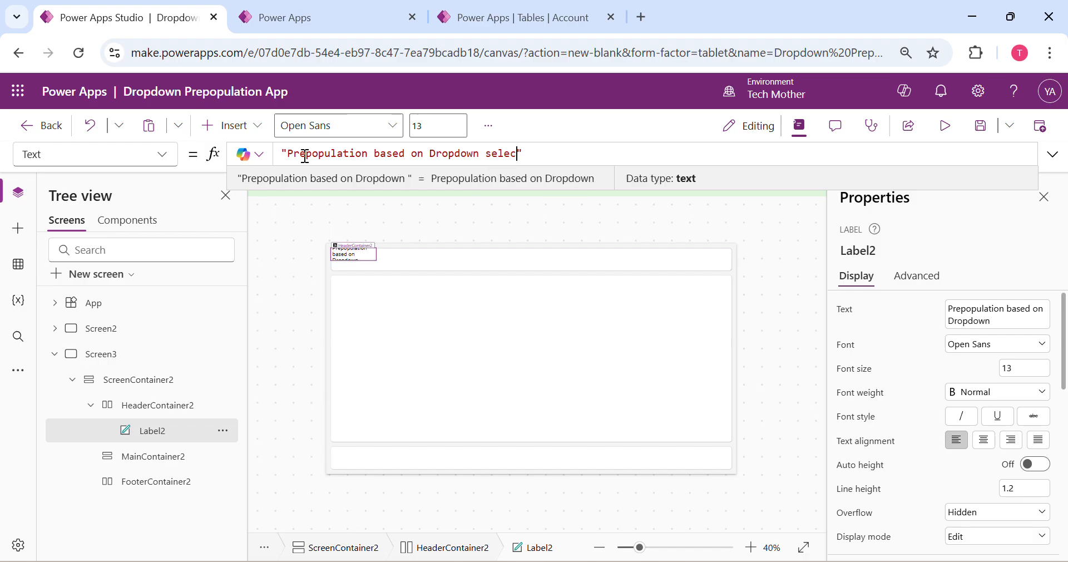
pyautogui.write('tion in Label')
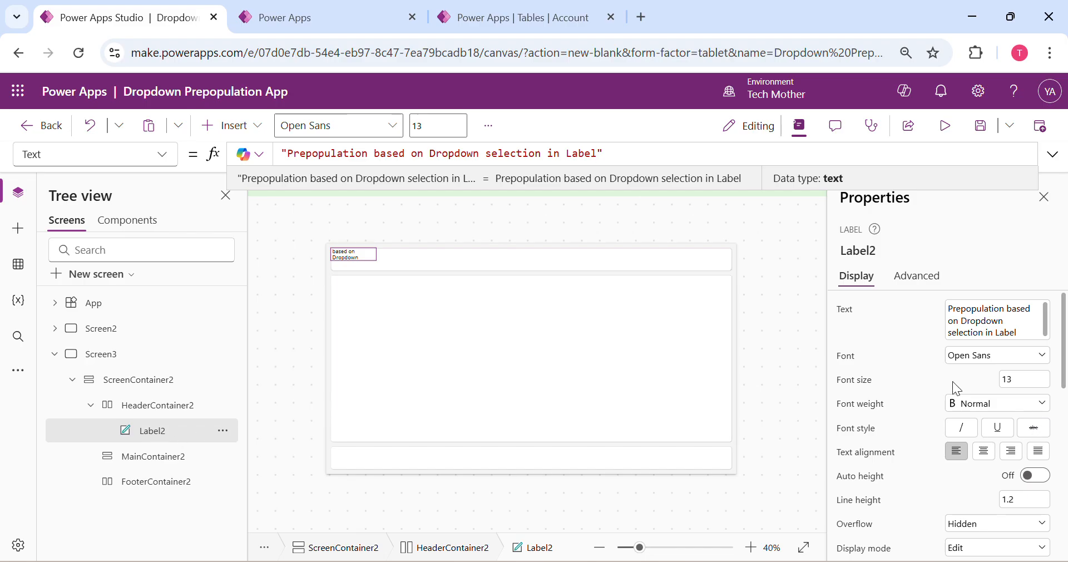
# Comment out the header label's fixed height and set its Height formula to HeaderContainer2.Height
pyautogui.scroll(-3, 952, 381)
pyautogui.scroll(-2, 917, 442)
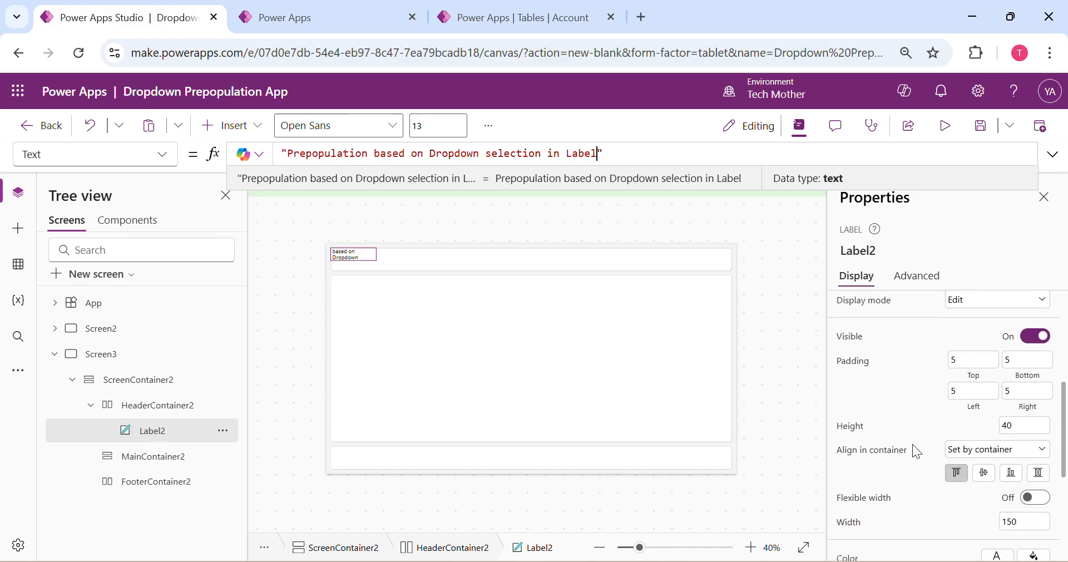
pyautogui.click(849, 433)
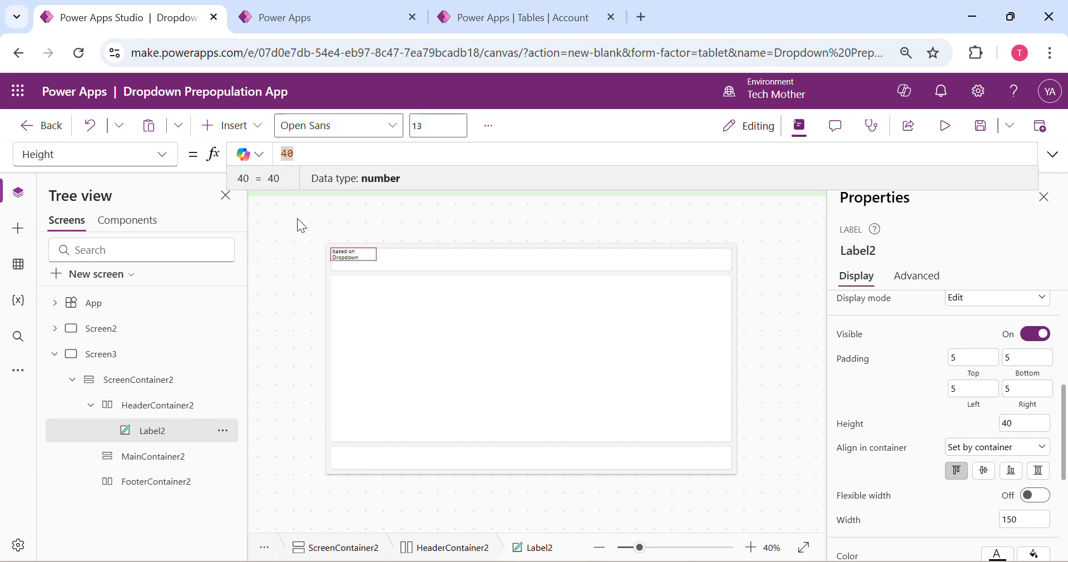
pyautogui.hotkey('ctrl', '/')
pyautogui.press('Return')
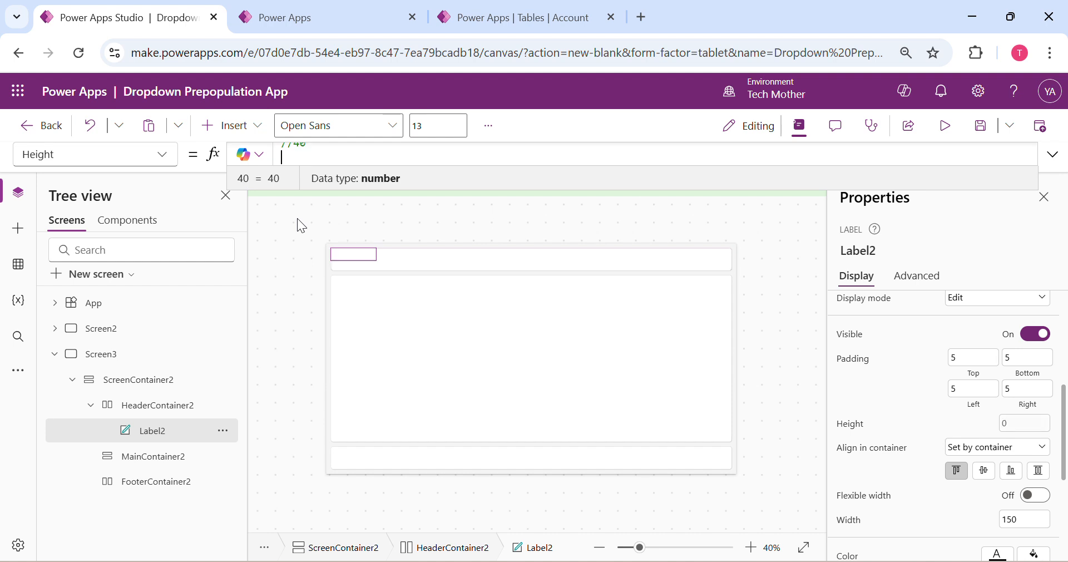
pyautogui.write('header')
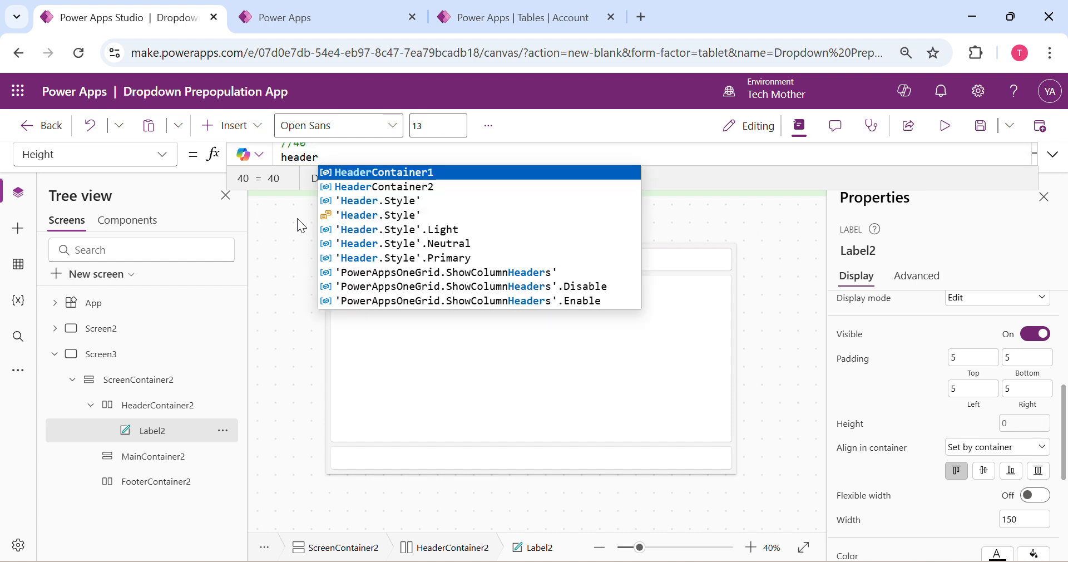
pyautogui.press('Tab')
pyautogui.press('BackSpace')
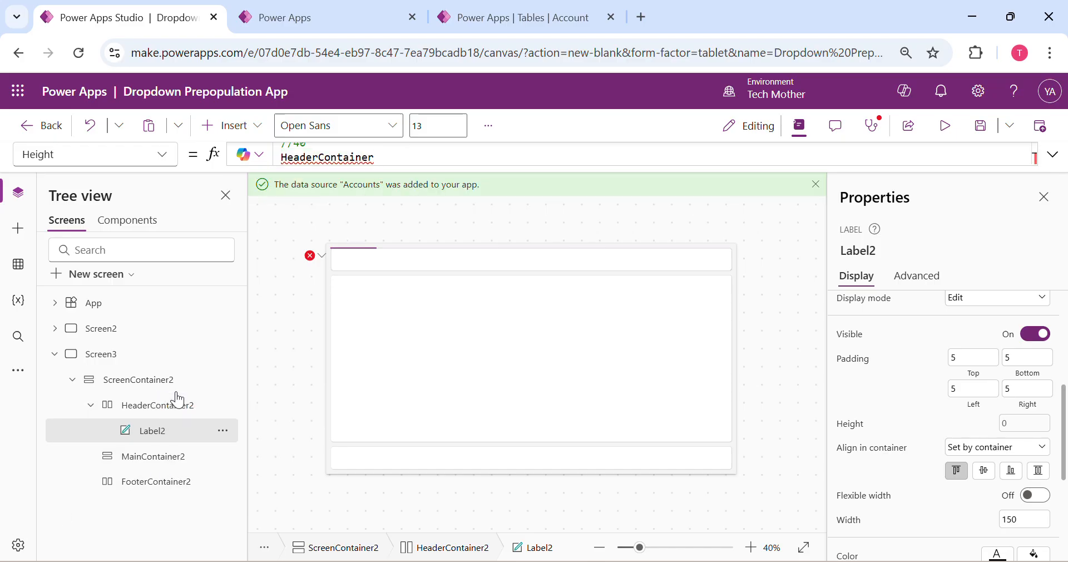
pyautogui.write('2')
pyautogui.press('Tab')
pyautogui.write('.')
pyautogui.write('h')
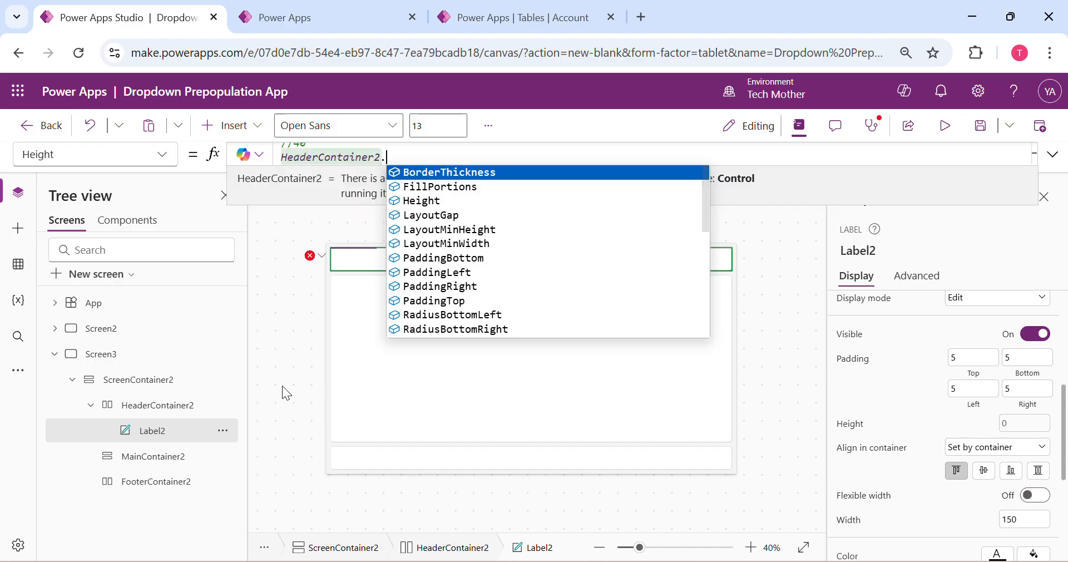
pyautogui.write('eigh')
pyautogui.press('Tab')
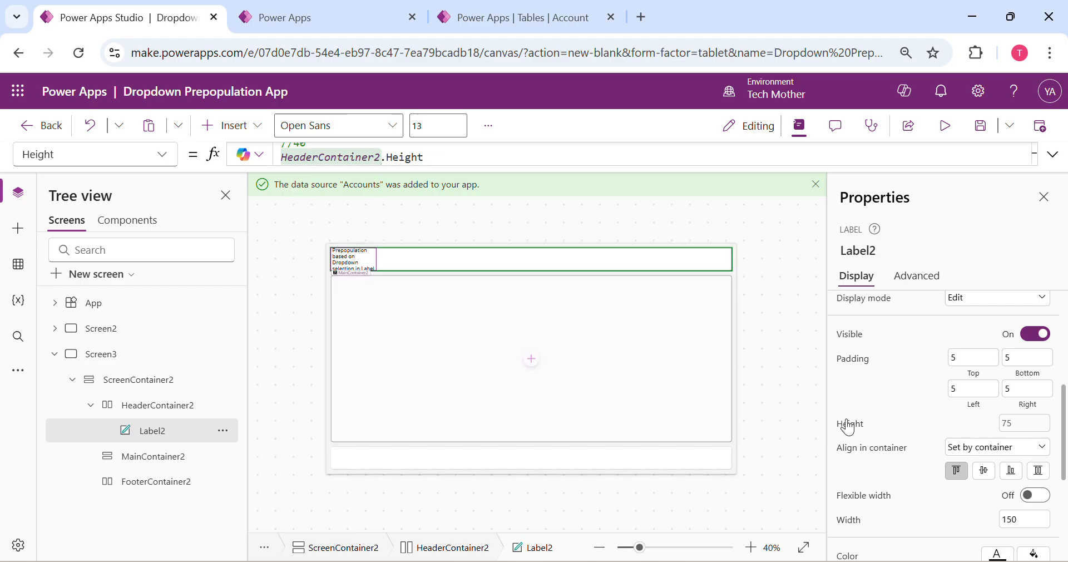
# Comment out the header label's fixed width and set its Width formula to HeaderContainer2.Width
pyautogui.scroll(-3, 945, 414)
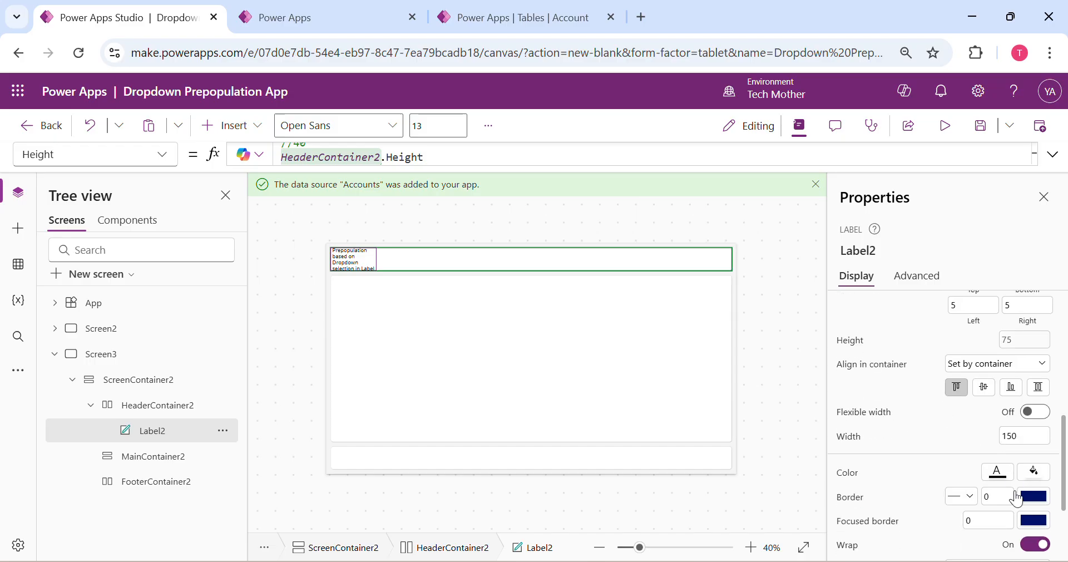
pyautogui.click(854, 445)
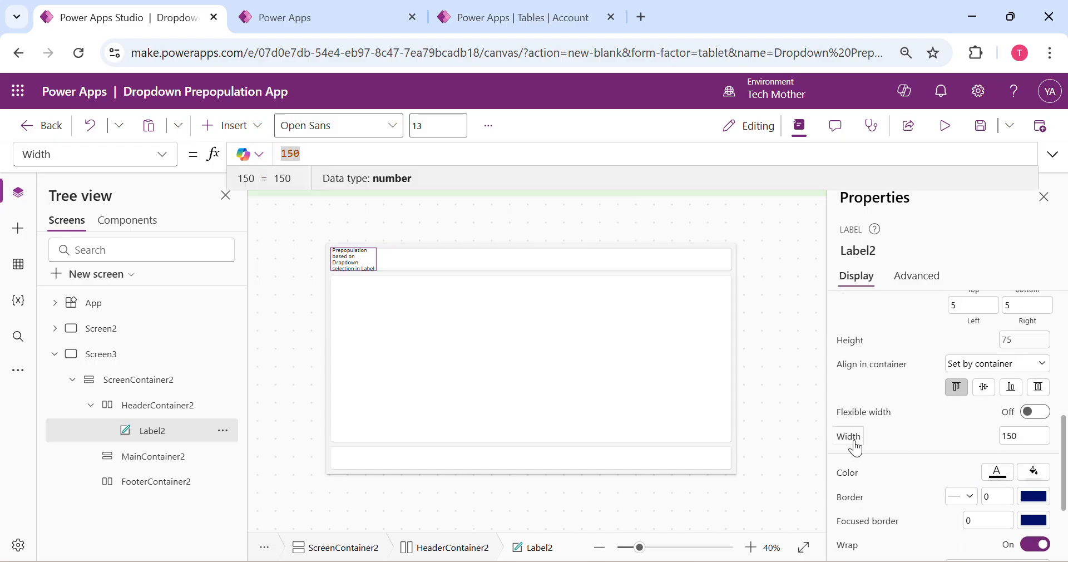
pyautogui.write('//')
pyautogui.hotkey('shift', 'Return')
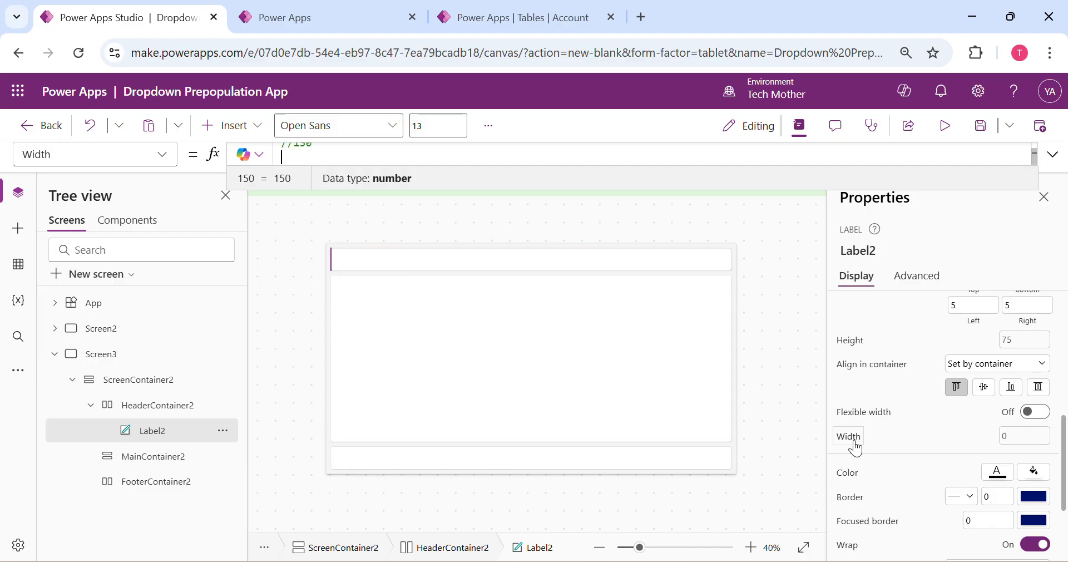
pyautogui.write('header')
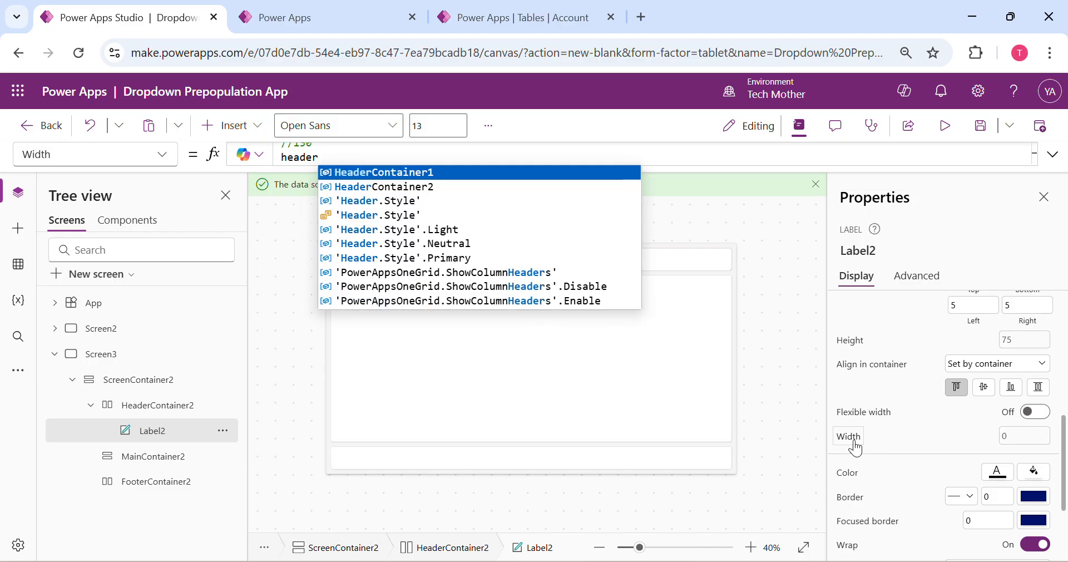
pyautogui.press('Down')
pyautogui.press('Down')
pyautogui.press('Up')
pyautogui.press('Tab')
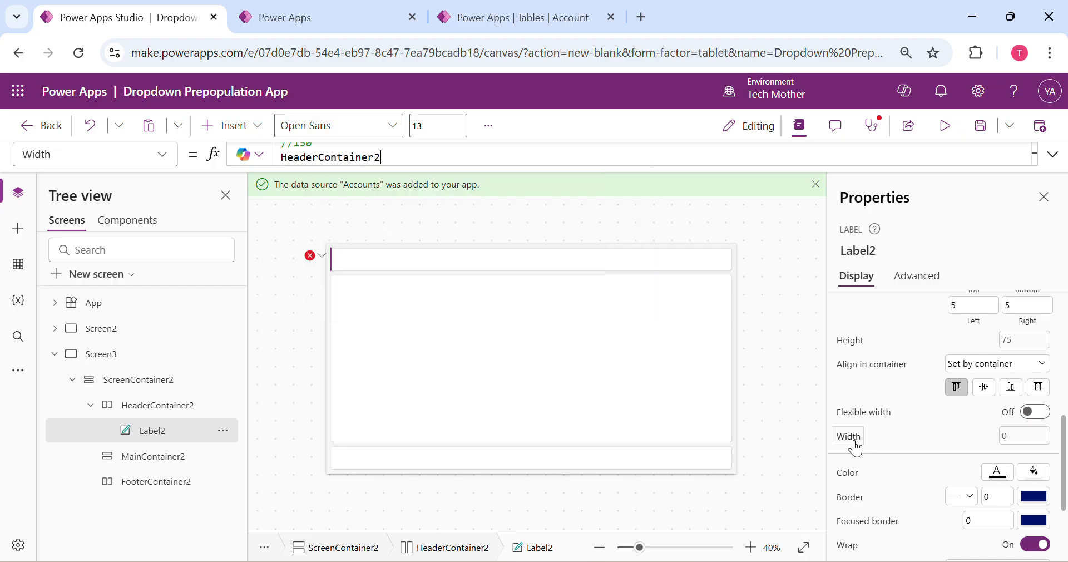
pyautogui.write('.widt')
pyautogui.press('Tab')
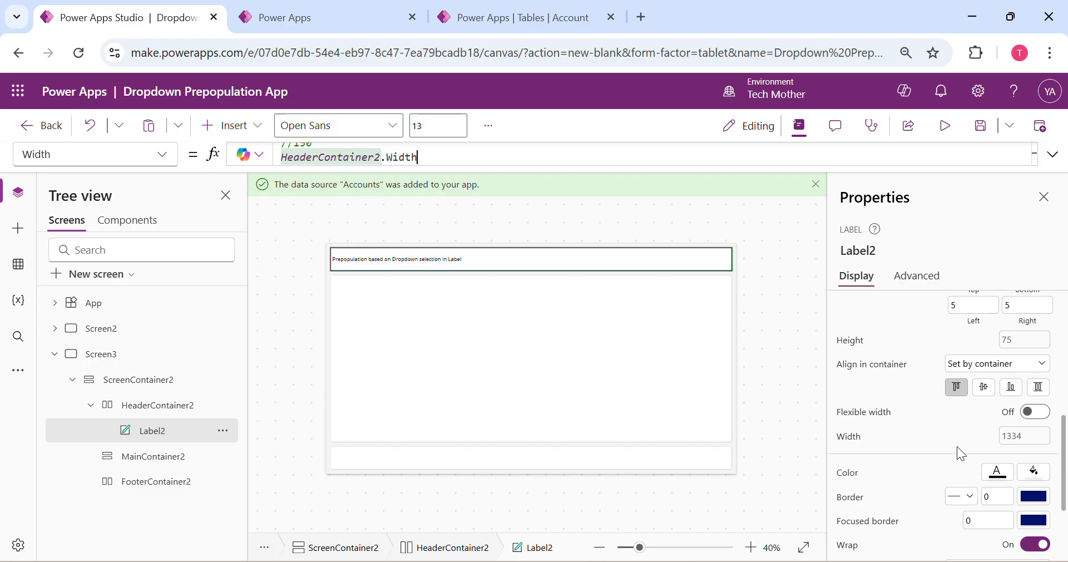
# Set the header label's font size to 30 and centre its text
pyautogui.scroll(5, 958, 449)
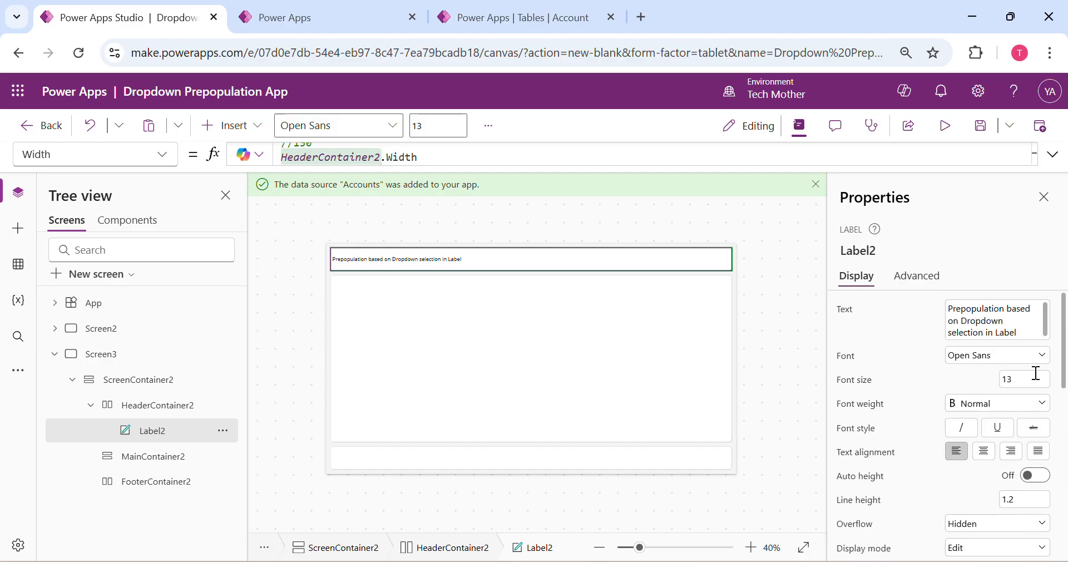
pyautogui.click(1028, 377)
pyautogui.write('30')
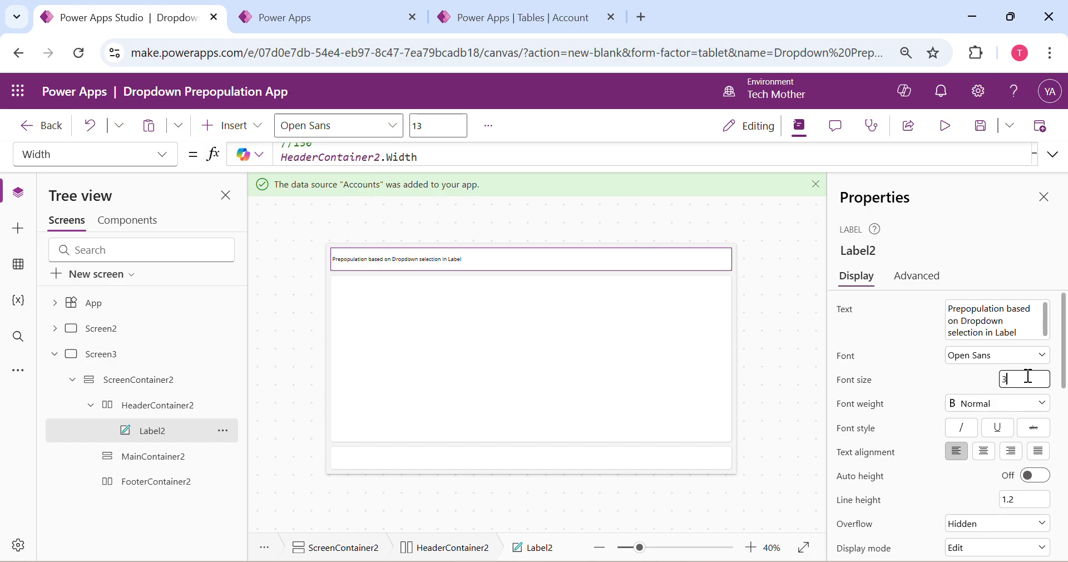
pyautogui.press('Return')
pyautogui.click(984, 451)
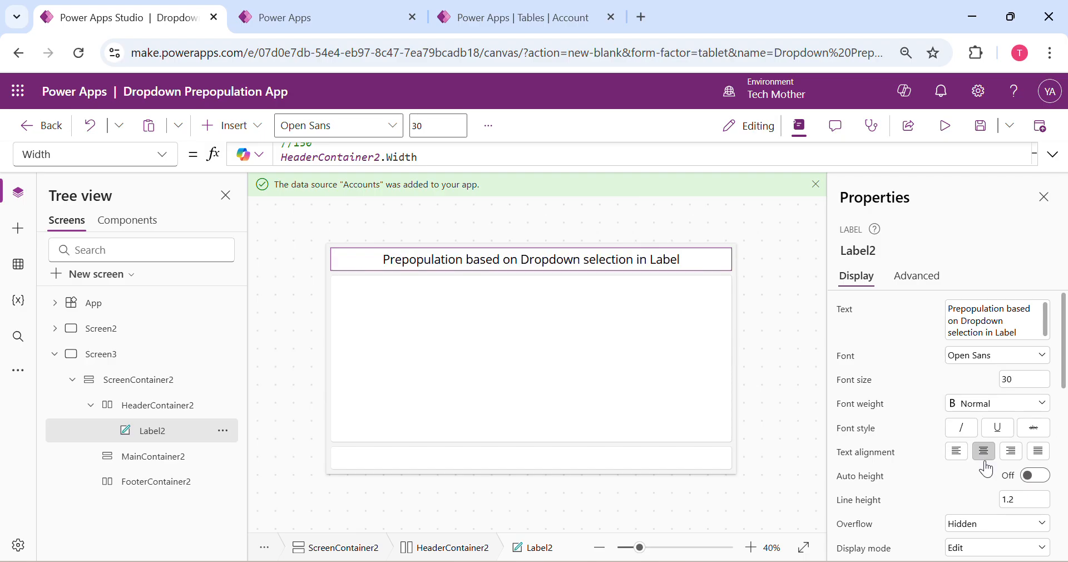
# Fill the header label with the theme green RGBA(141, 198, 63, 1)
pyautogui.scroll(-6, 938, 478)
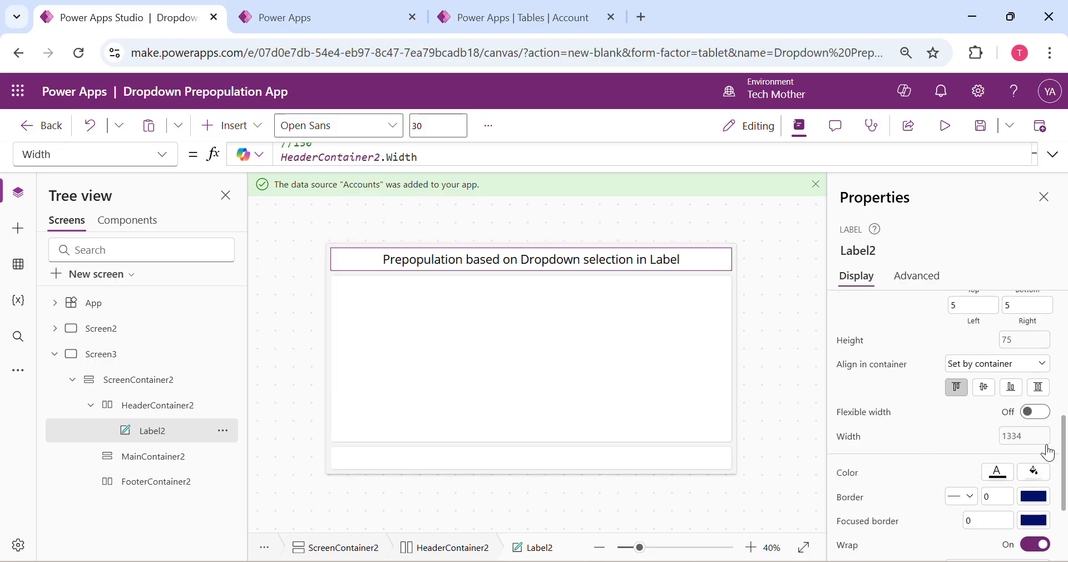
pyautogui.scroll(-2, 991, 499)
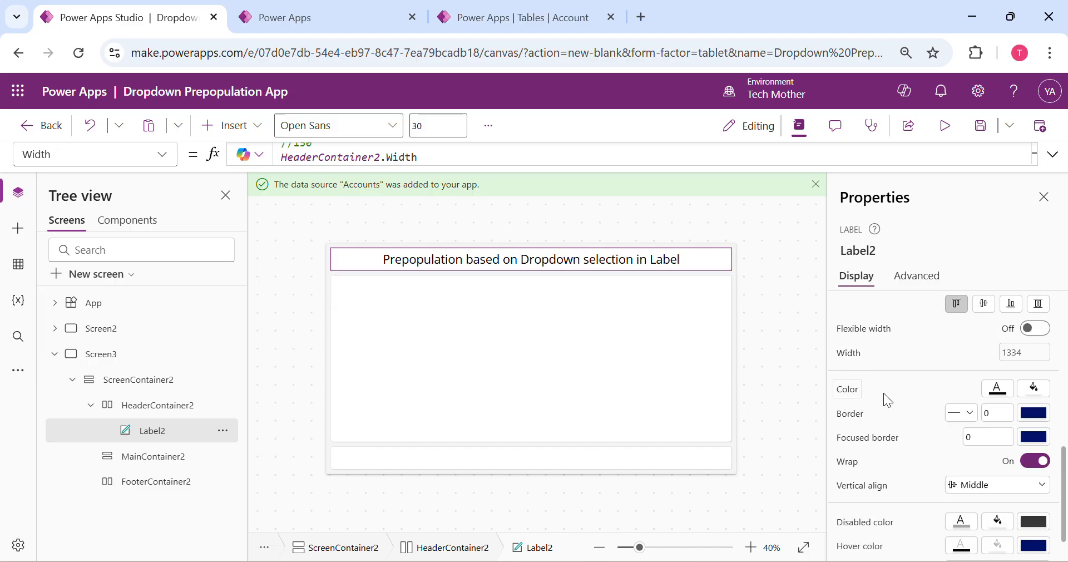
pyautogui.click(1035, 392)
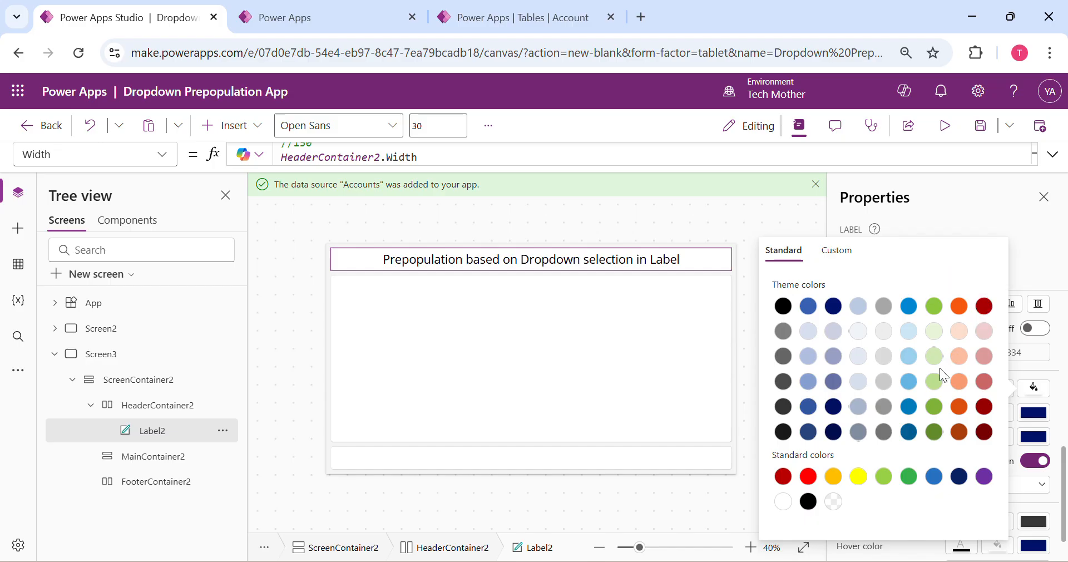
pyautogui.click(937, 316)
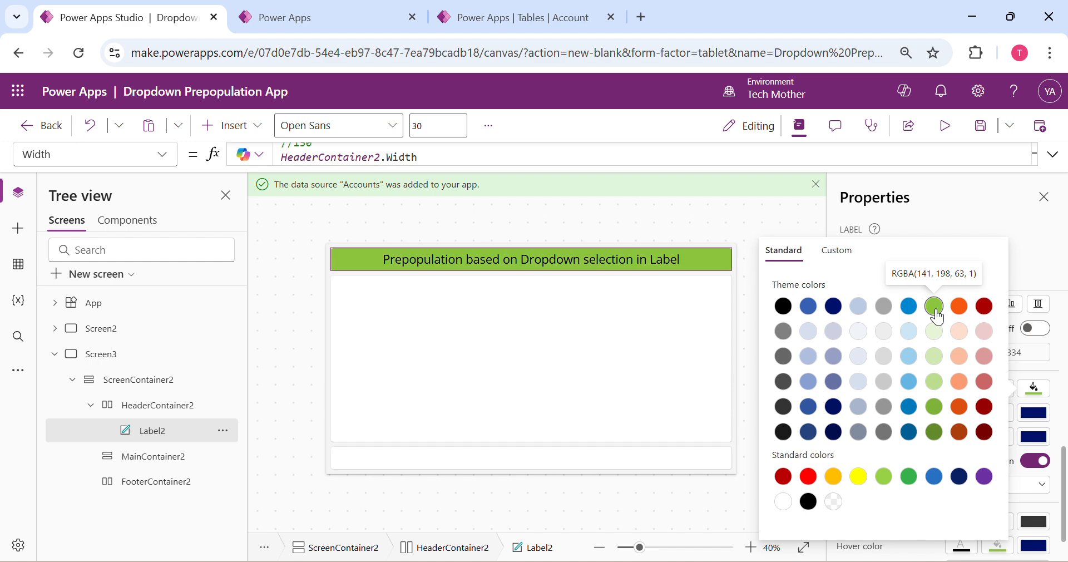
pyautogui.click(1030, 232)
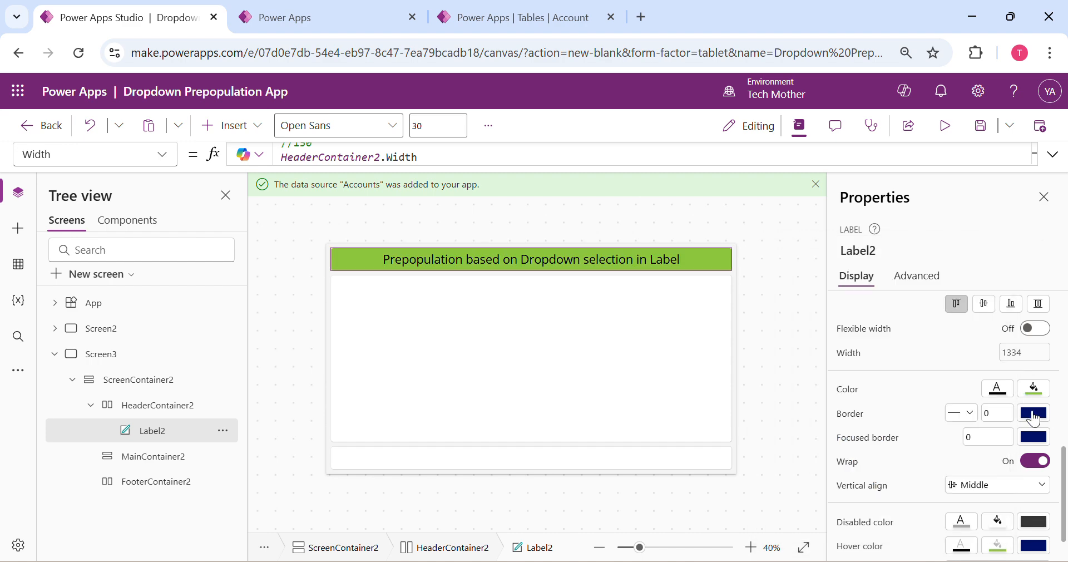
# Change the header label's font color to white
pyautogui.click(997, 388)
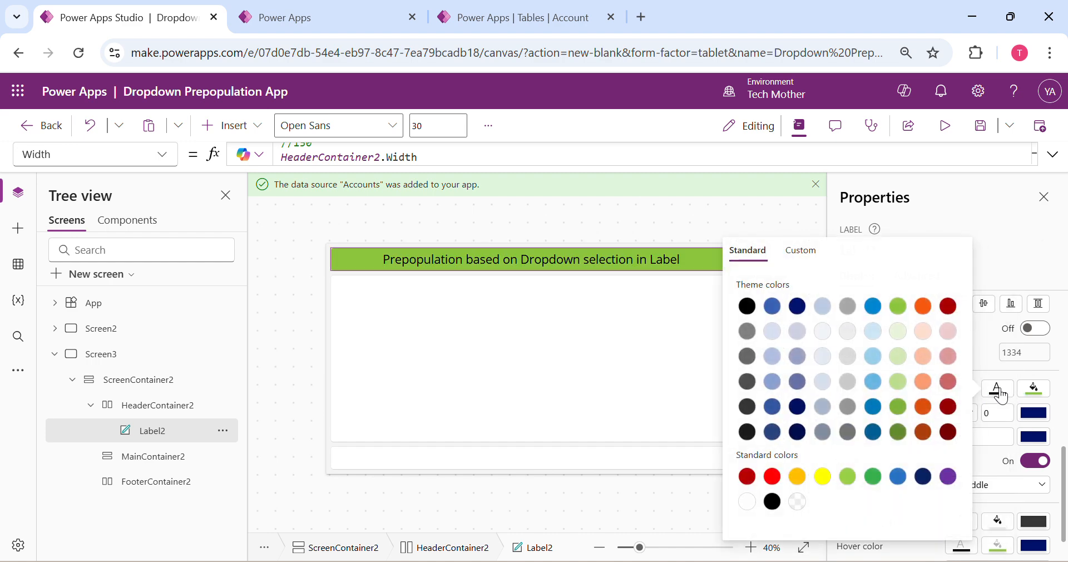
pyautogui.click(746, 501)
pyautogui.click(1001, 252)
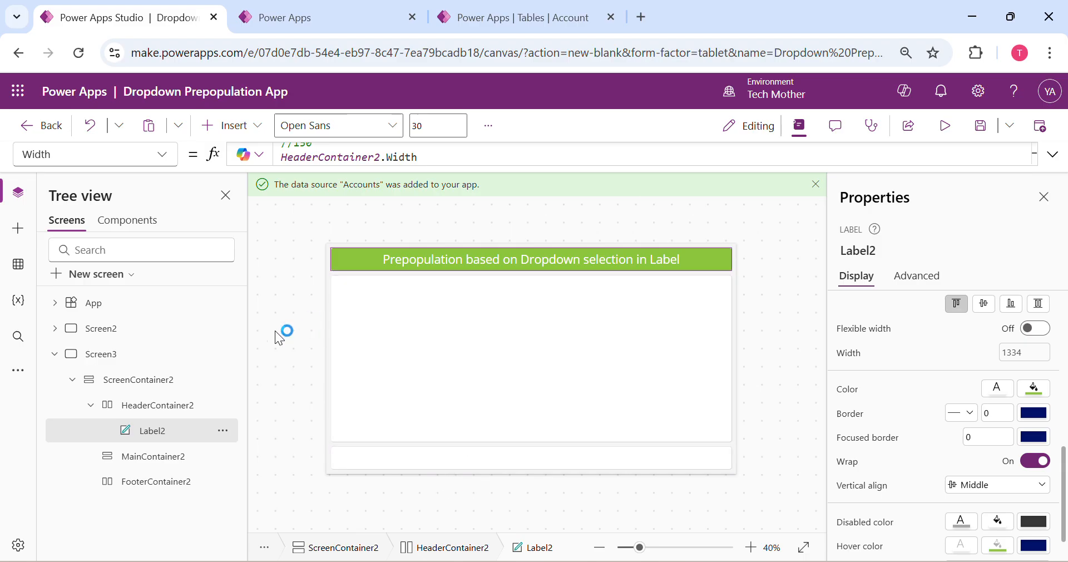
# Collapse the header container in the tree and insert an edit form into MainContainer2
pyautogui.click(92, 406)
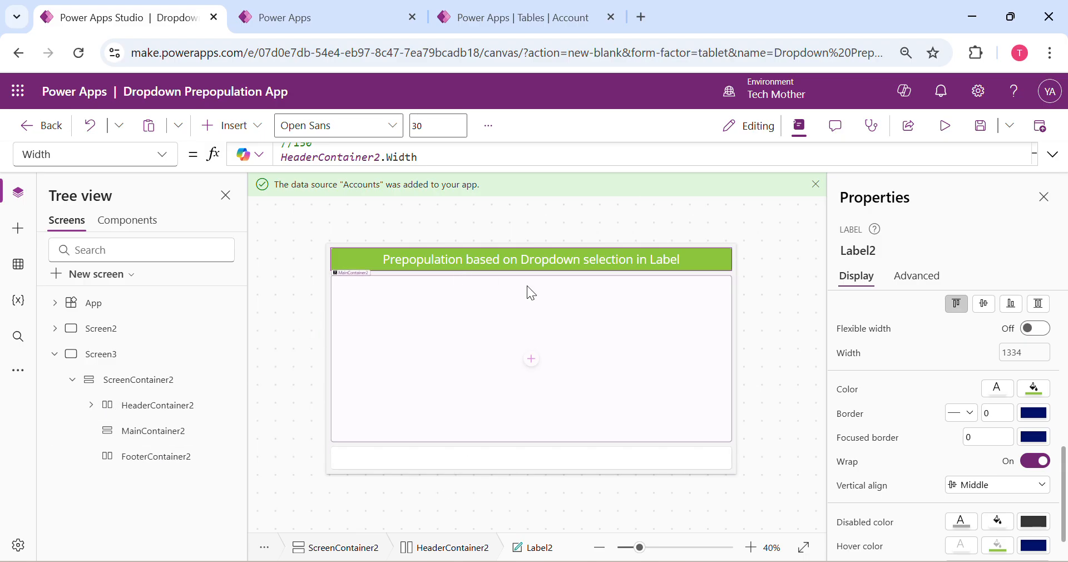
pyautogui.click(495, 367)
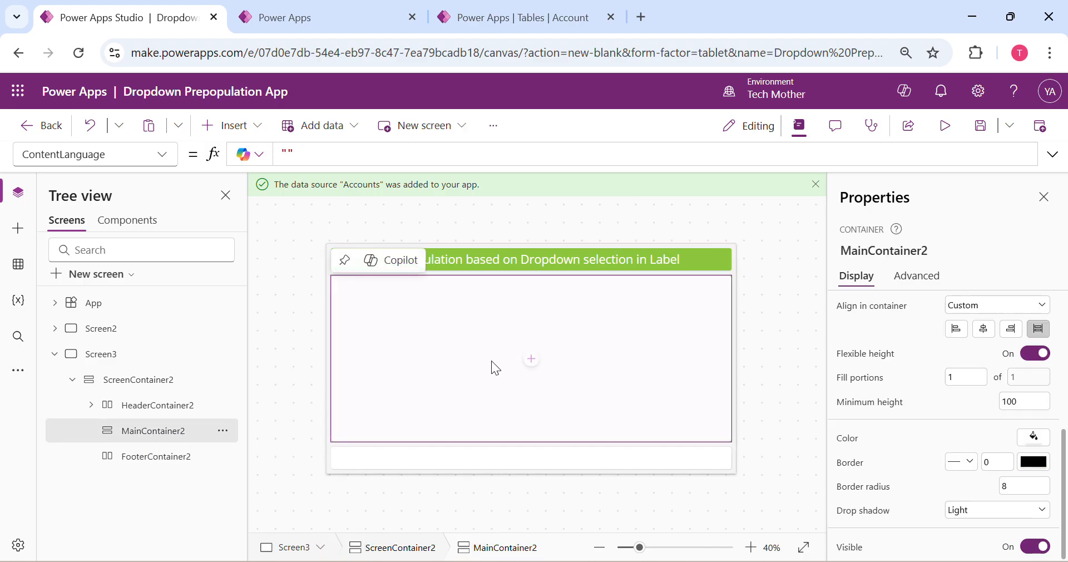
pyautogui.click(531, 360)
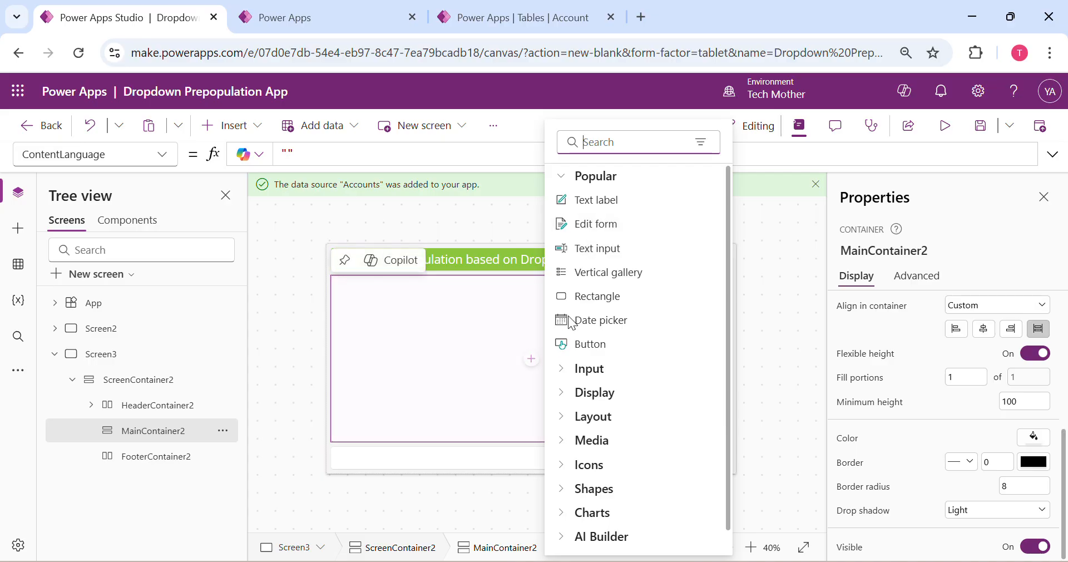
pyautogui.click(634, 150)
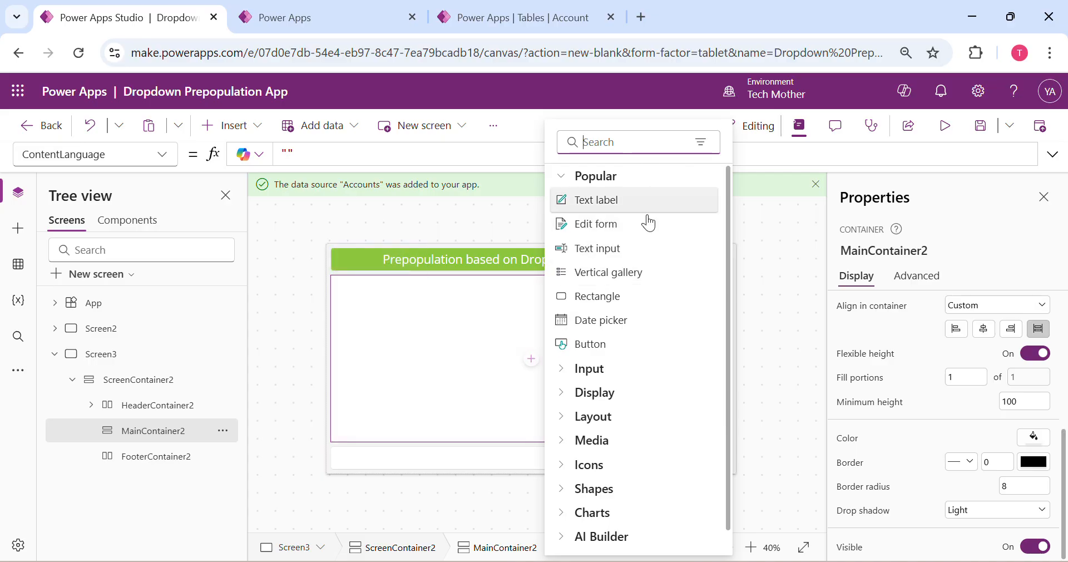
pyautogui.click(615, 232)
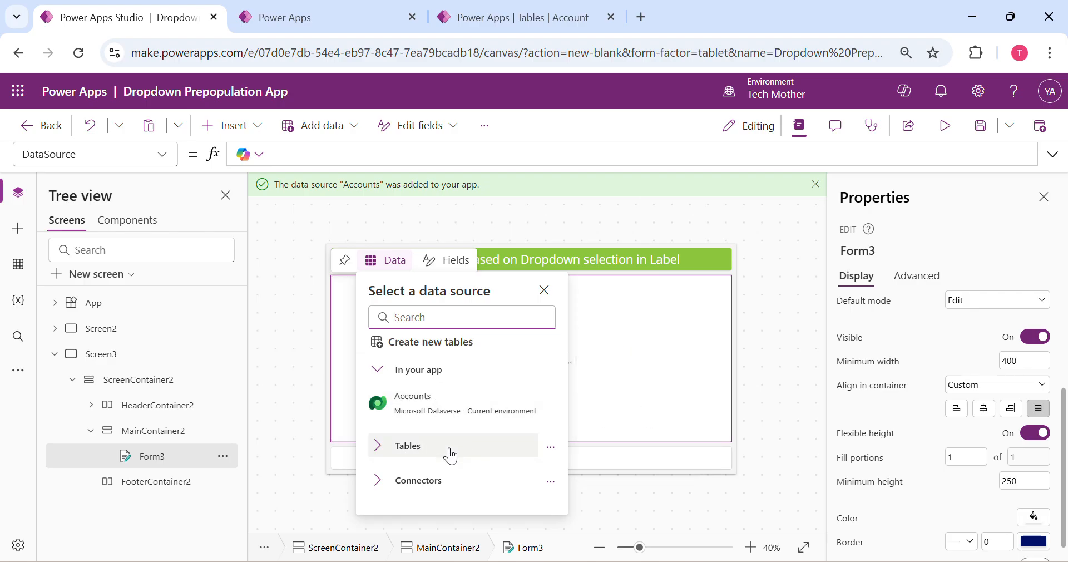
# Examine the Dataverse tables and the full list of connectors offered as data sources for the new form
pyautogui.click(379, 446)
pyautogui.moveTo(458, 428)
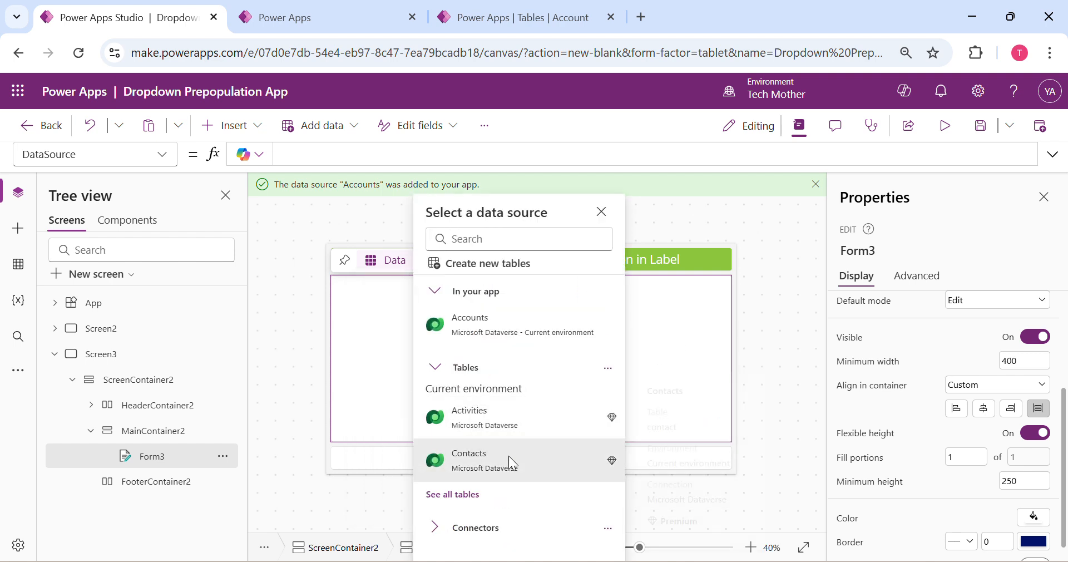
pyautogui.click(434, 536)
pyautogui.scroll(-2, 528, 467)
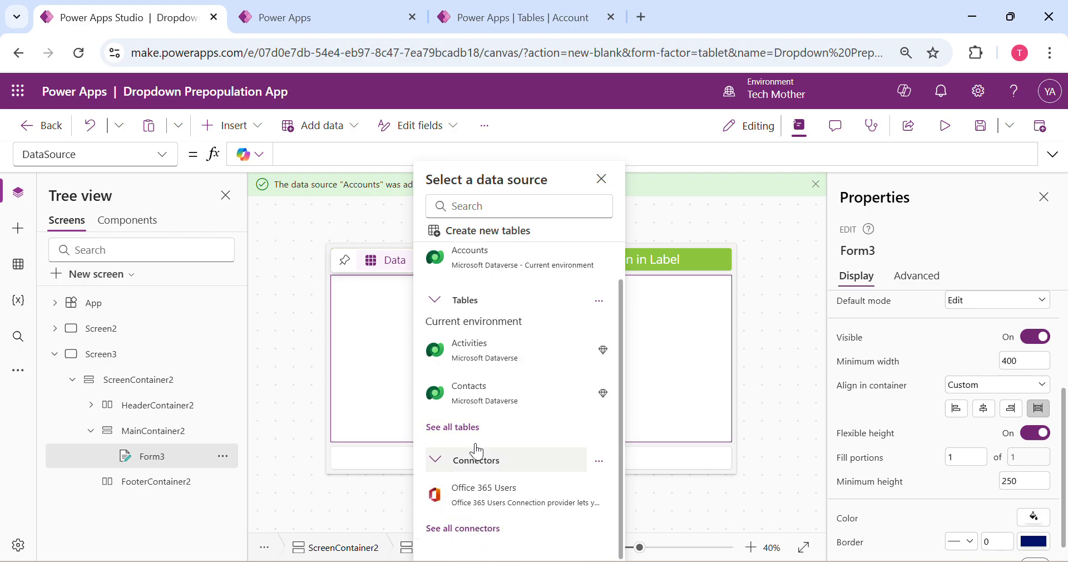
pyautogui.click(467, 529)
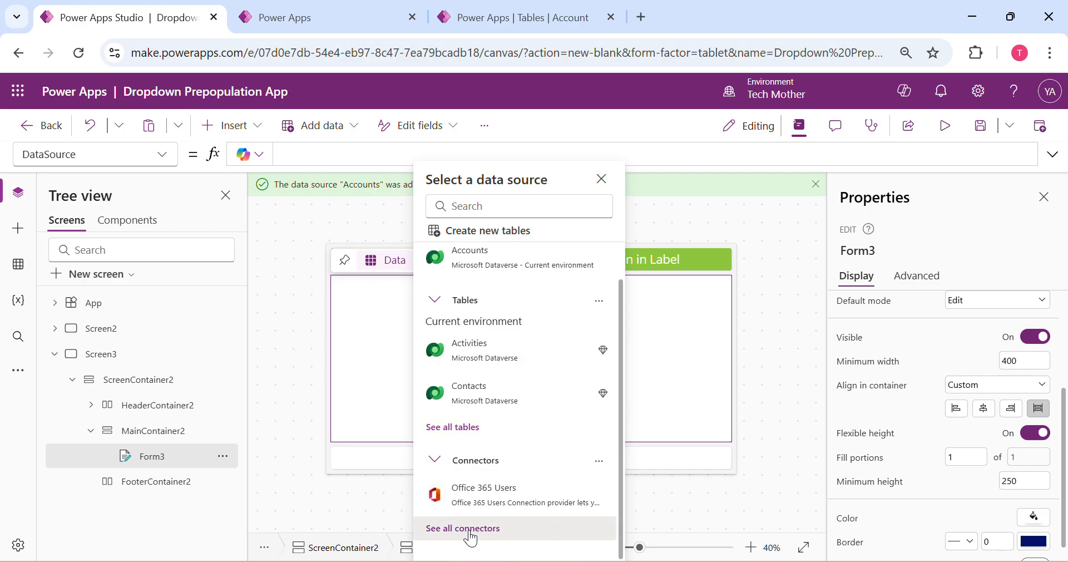
pyautogui.scroll(-3, 534, 469)
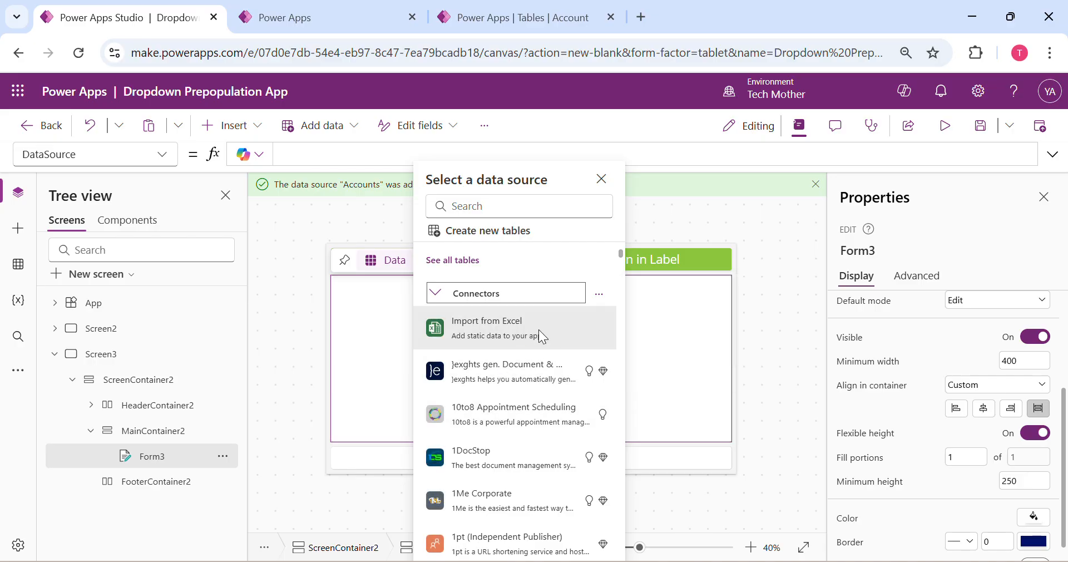
pyautogui.scroll(-5, 539, 470)
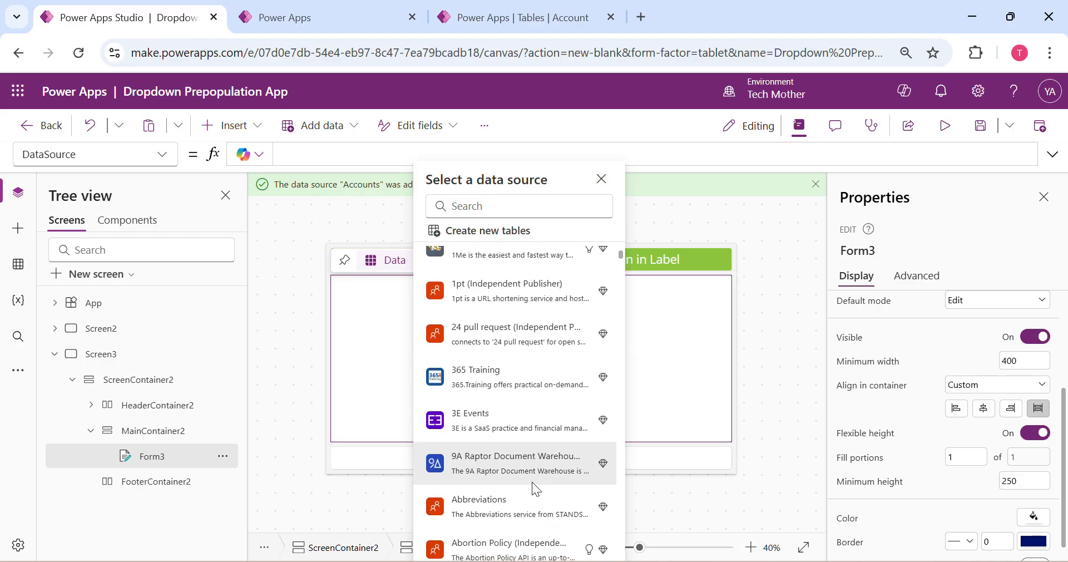
pyautogui.scroll(-3, 532, 482)
pyautogui.scroll(-7, 528, 478)
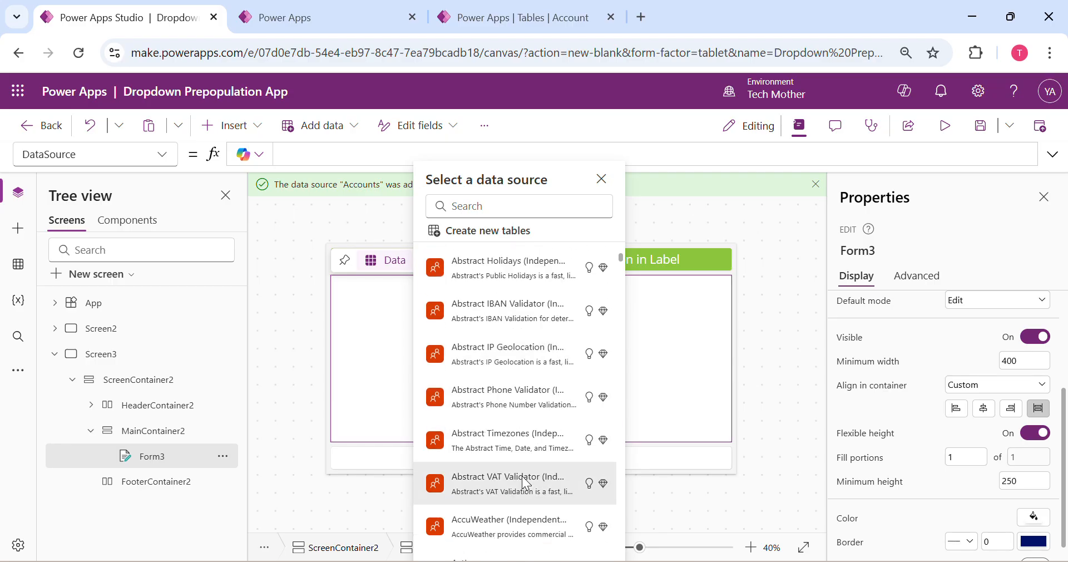
pyautogui.scroll(-10, 533, 449)
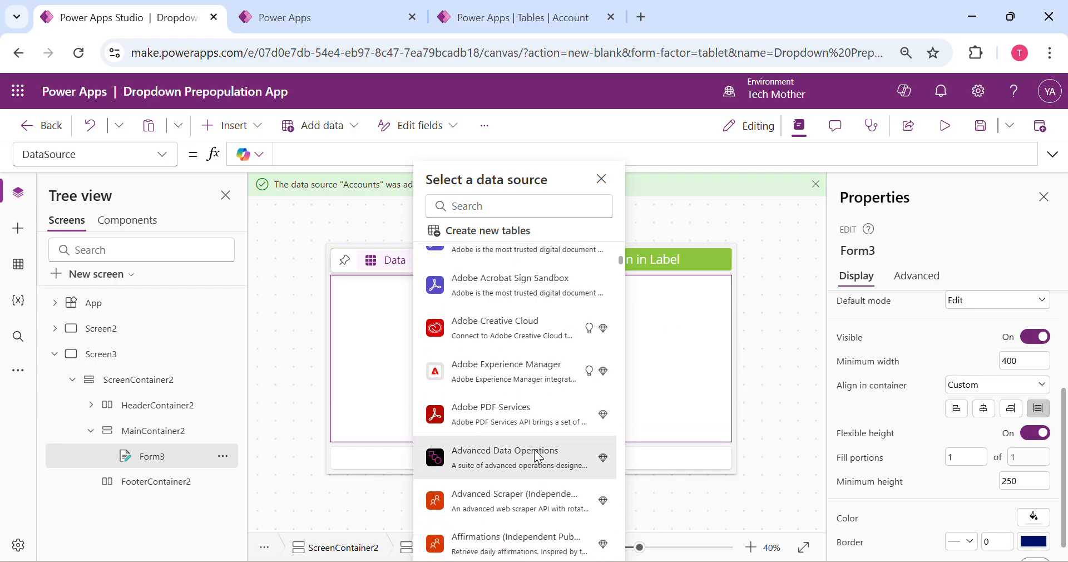
# Connect the new form to the Accounts table already in the app
pyautogui.scroll(20, 534, 449)
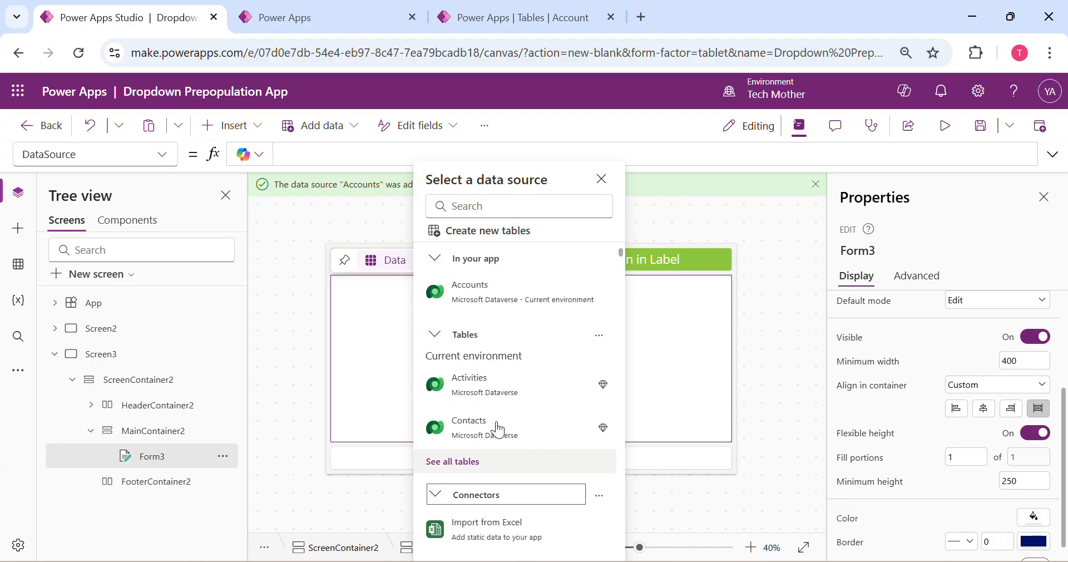
pyautogui.click(502, 294)
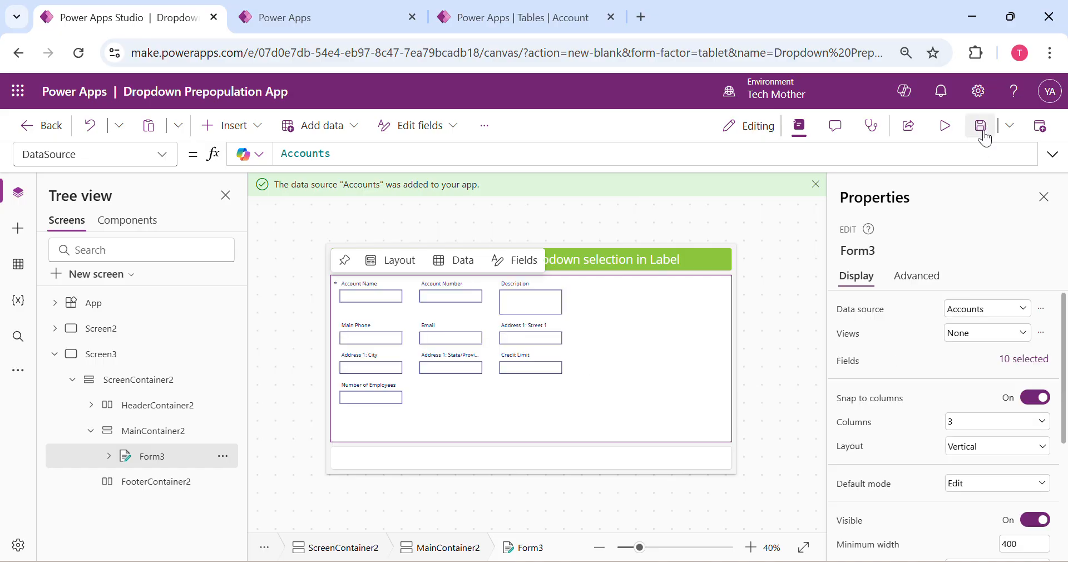
# Open the field list of the Accounts form and remove the Credit Limit field
pyautogui.click(620, 366)
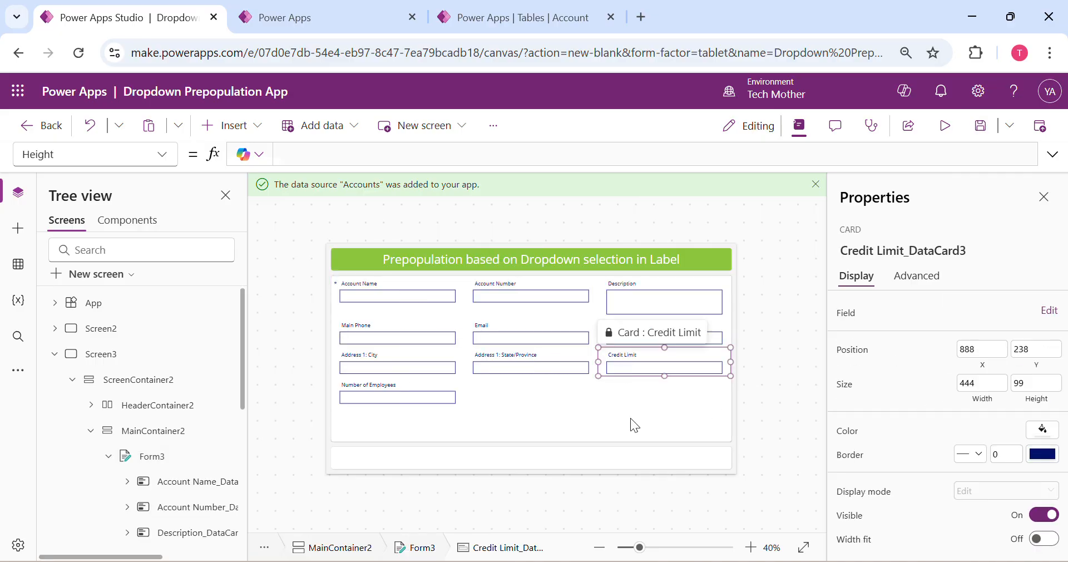
pyautogui.click(610, 403)
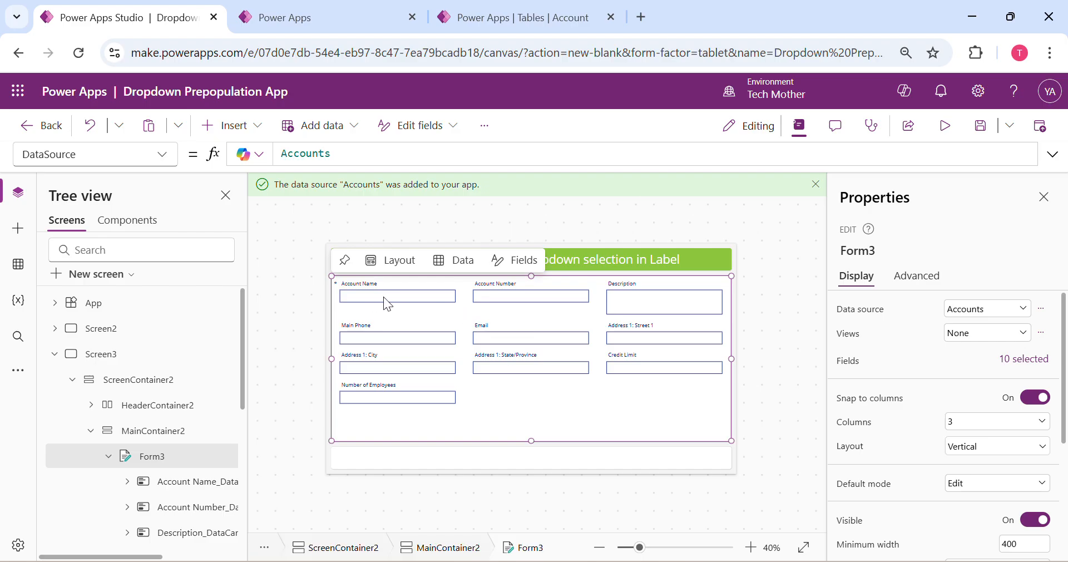
pyautogui.click(1022, 360)
pyautogui.scroll(-2, 722, 389)
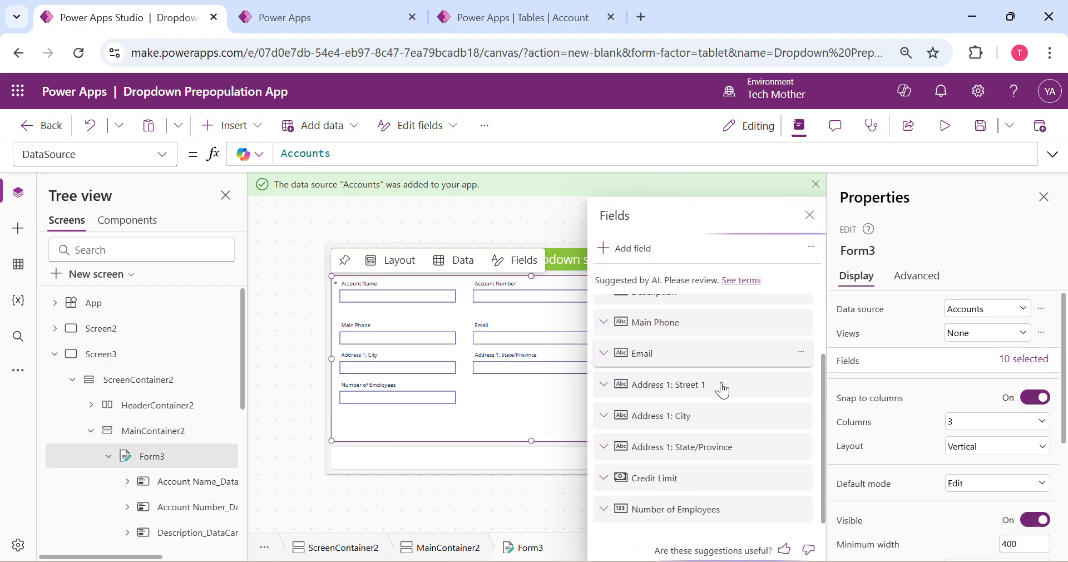
pyautogui.scroll(2, 739, 431)
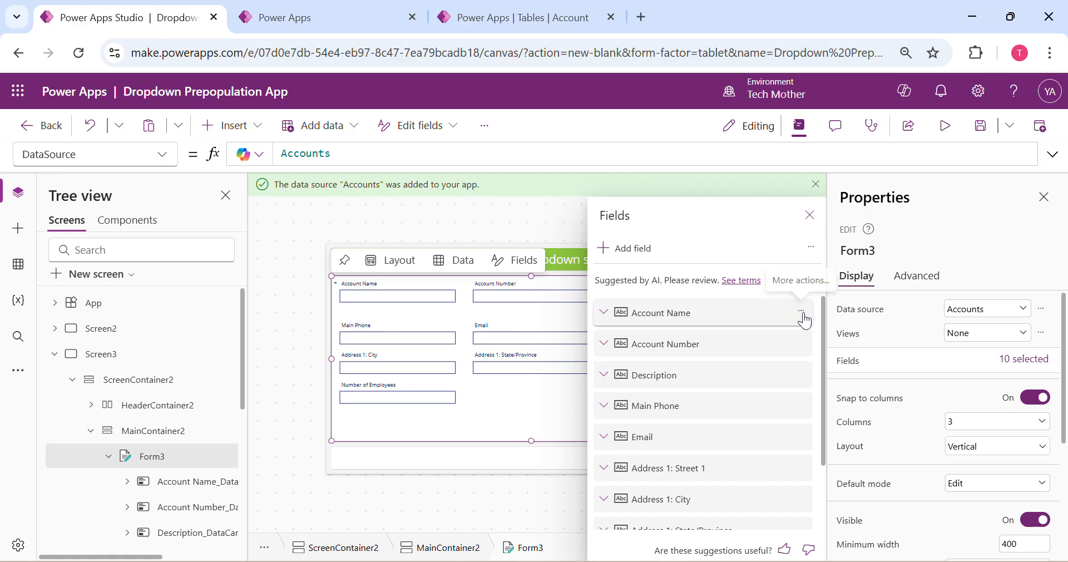
pyautogui.click(802, 313)
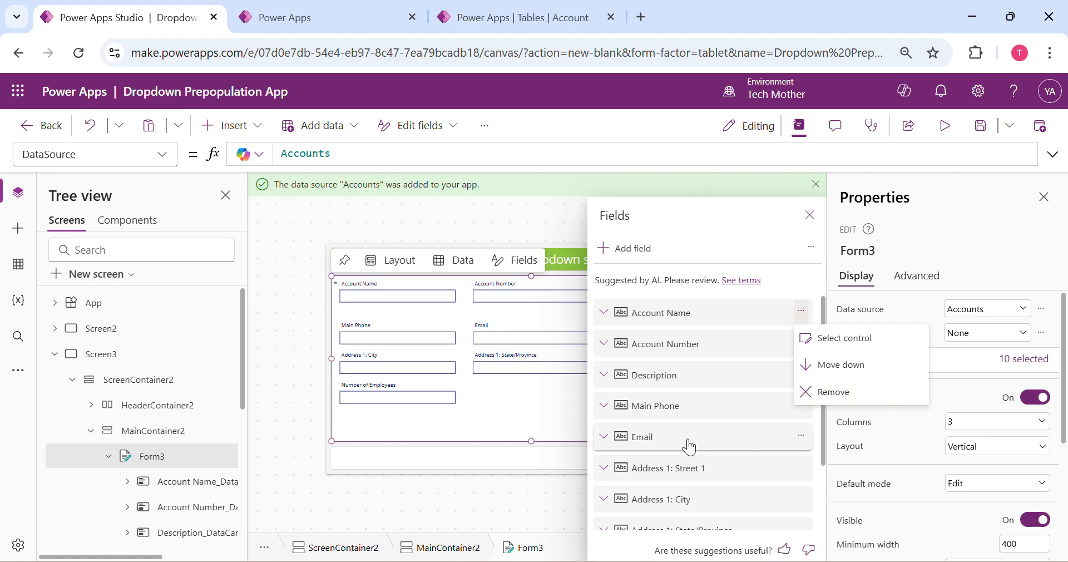
pyautogui.scroll(-2, 689, 448)
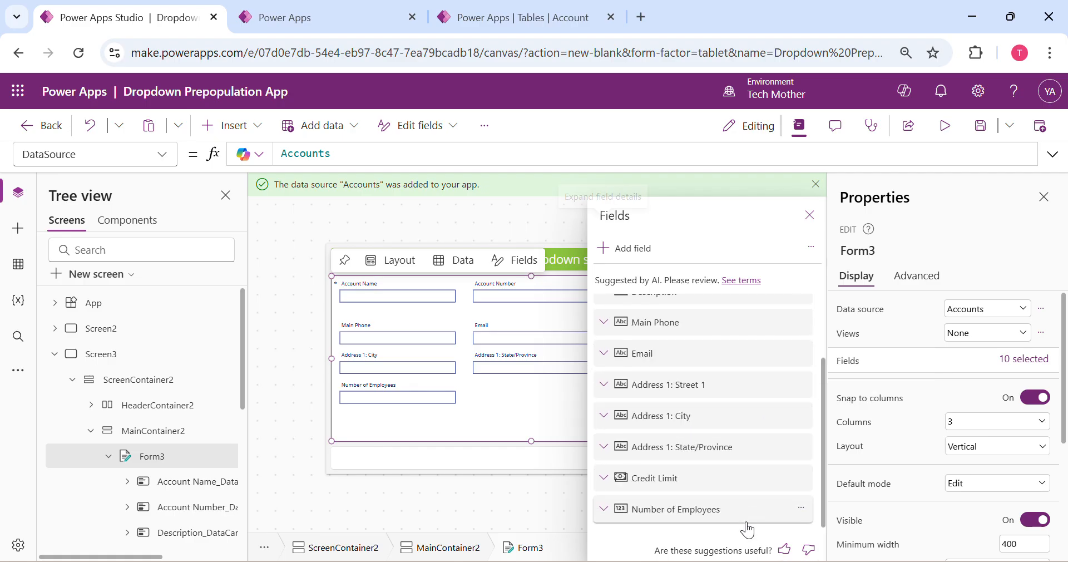
pyautogui.click(802, 479)
pyautogui.click(870, 450)
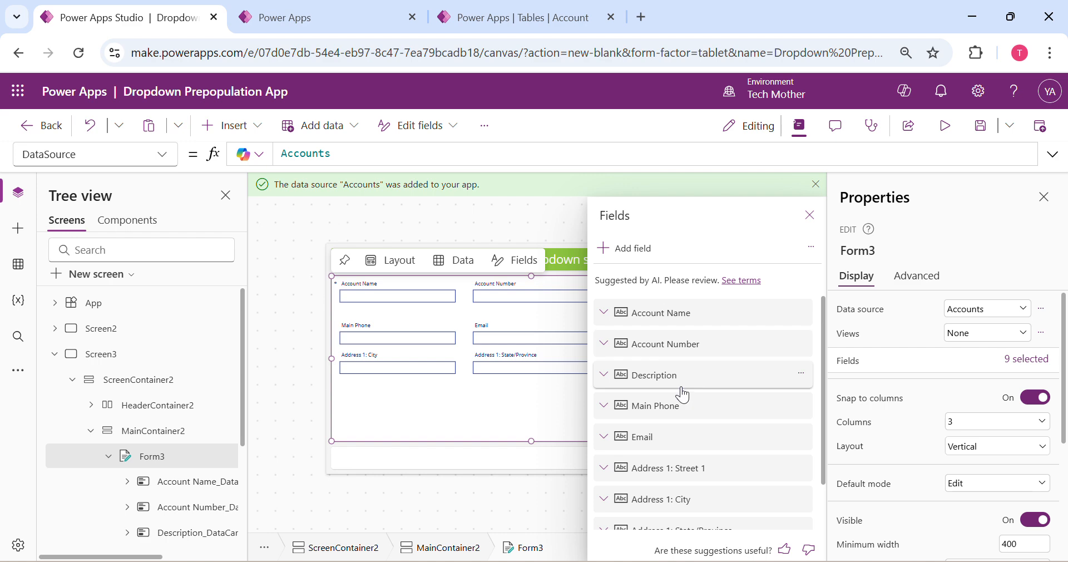
# Search the available fields for "status" and add Status and Status Reason to the form
pyautogui.click(628, 251)
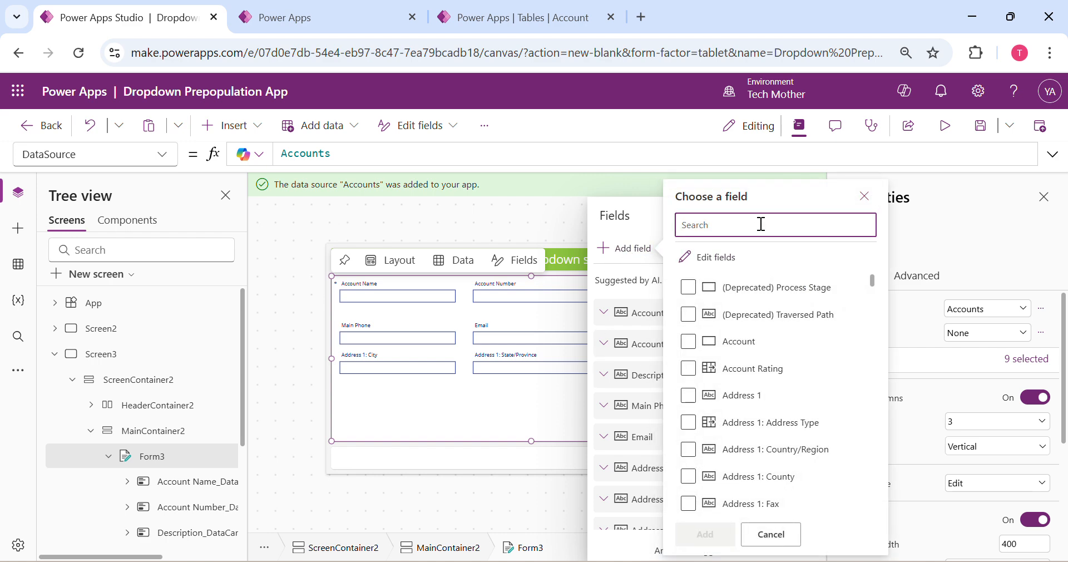
pyautogui.write('status')
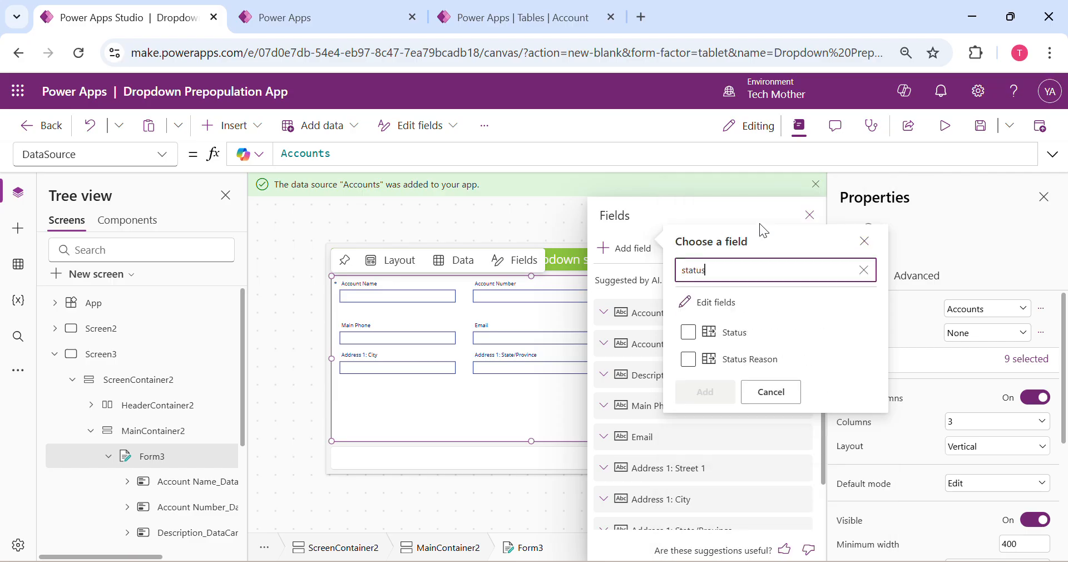
pyautogui.click(688, 332)
pyautogui.click(688, 363)
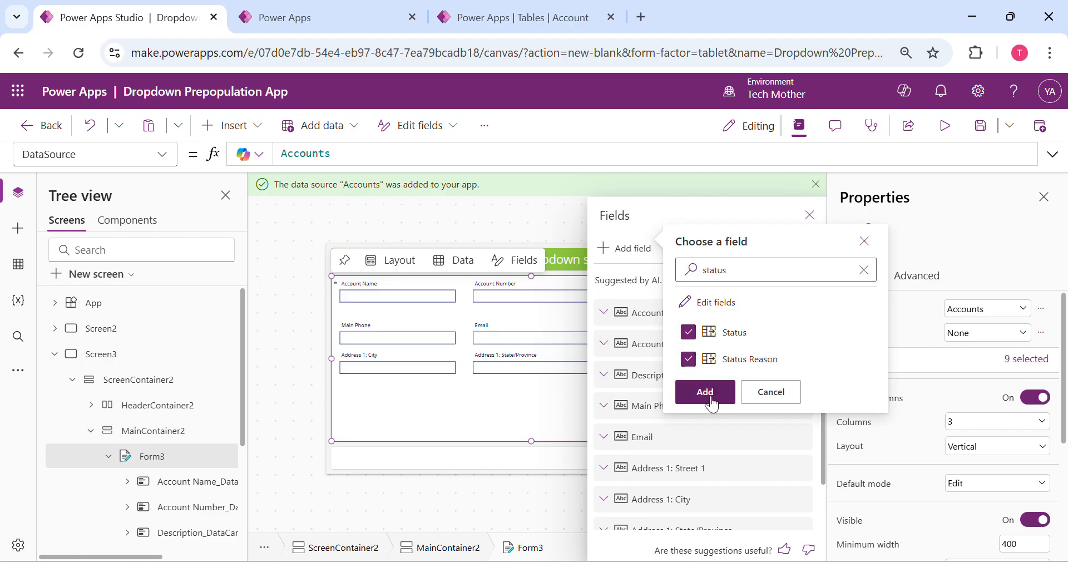
pyautogui.click(695, 390)
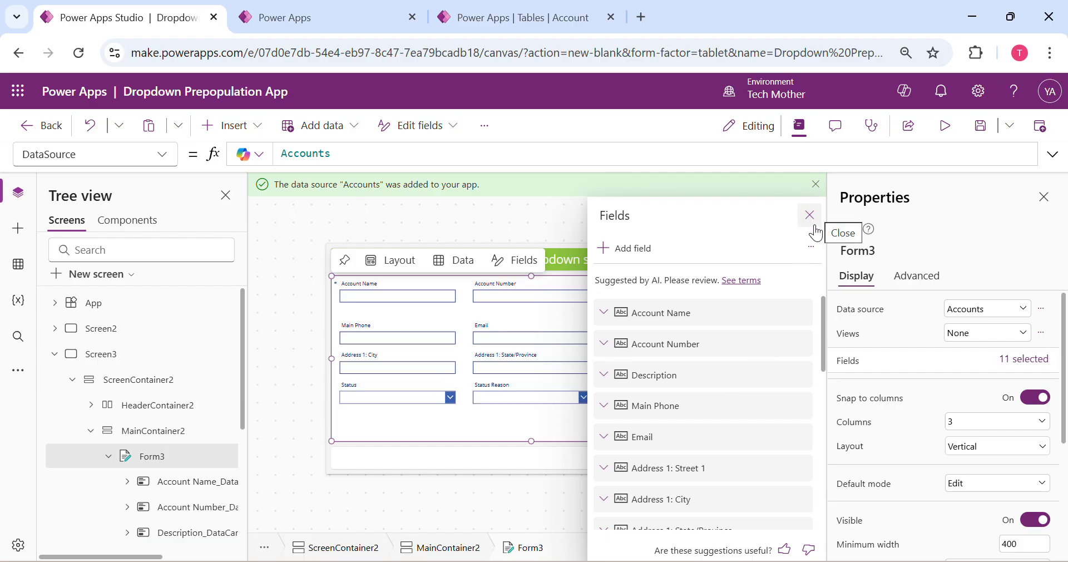
# Close the field list and view the format options of the Address 1: City text input
pyautogui.click(810, 216)
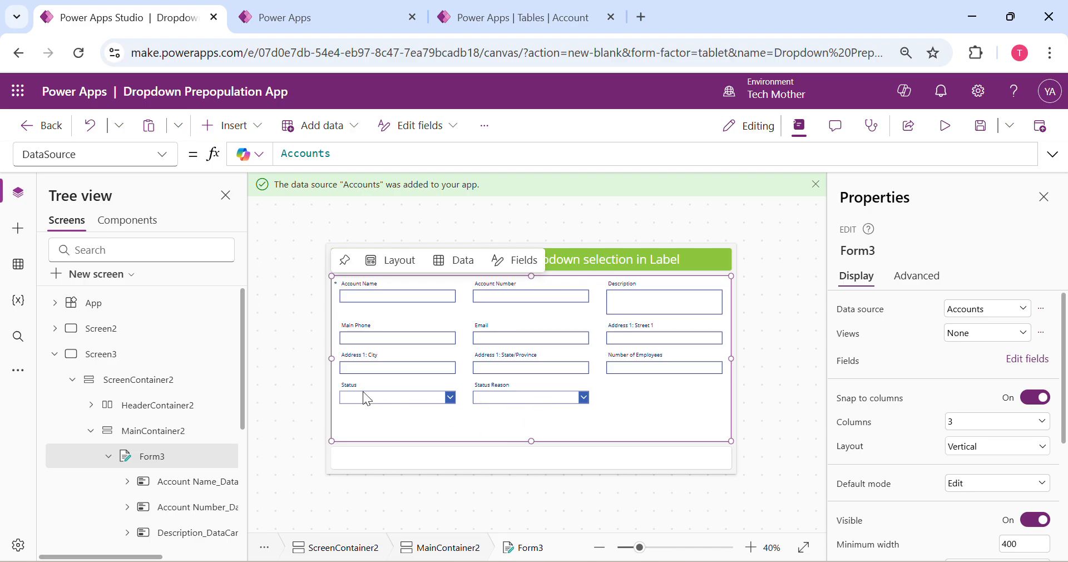
pyautogui.click(371, 367)
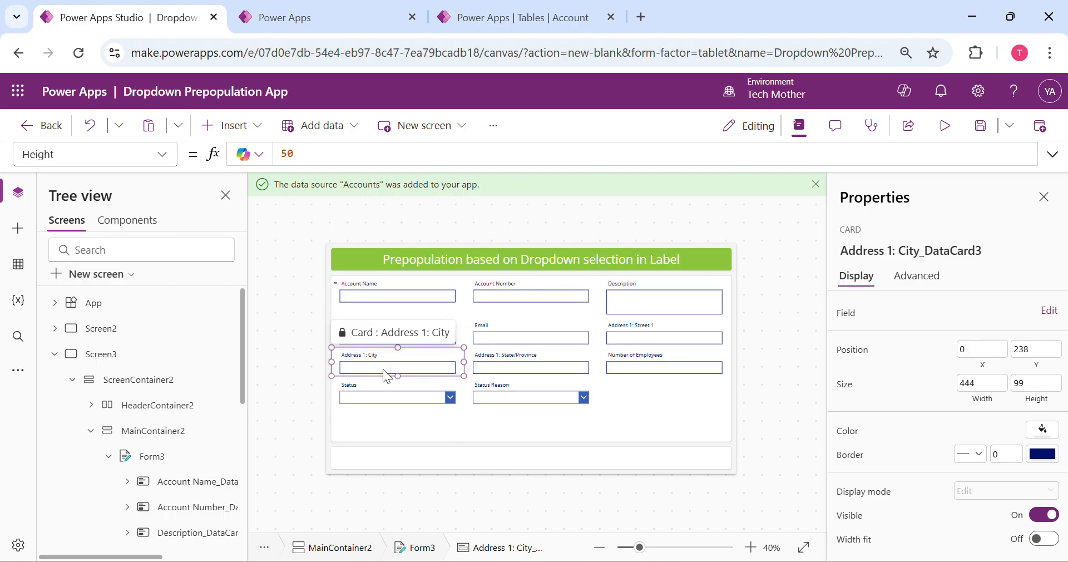
pyautogui.click(425, 367)
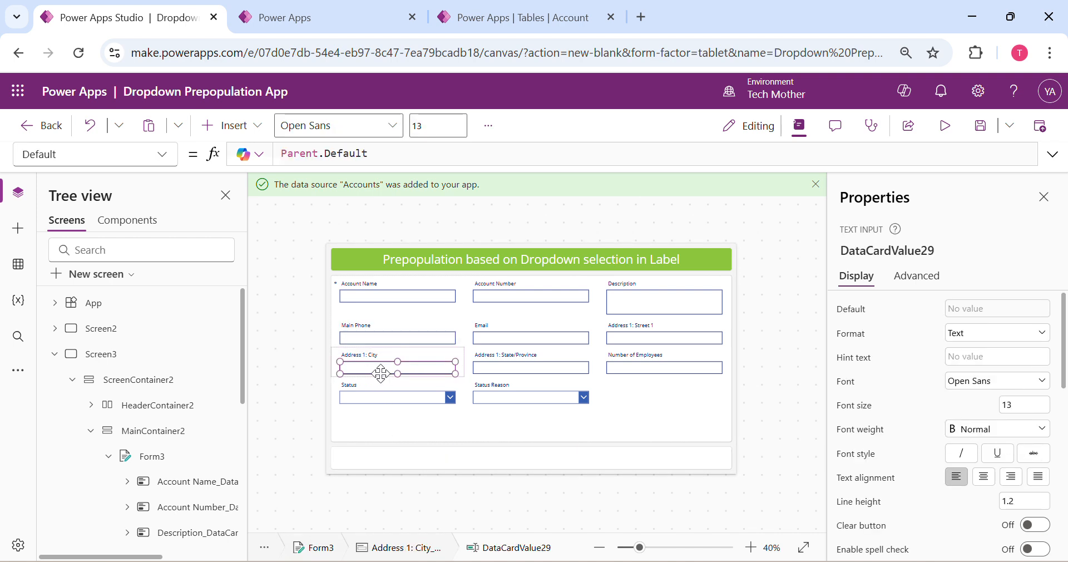
pyautogui.click(962, 336)
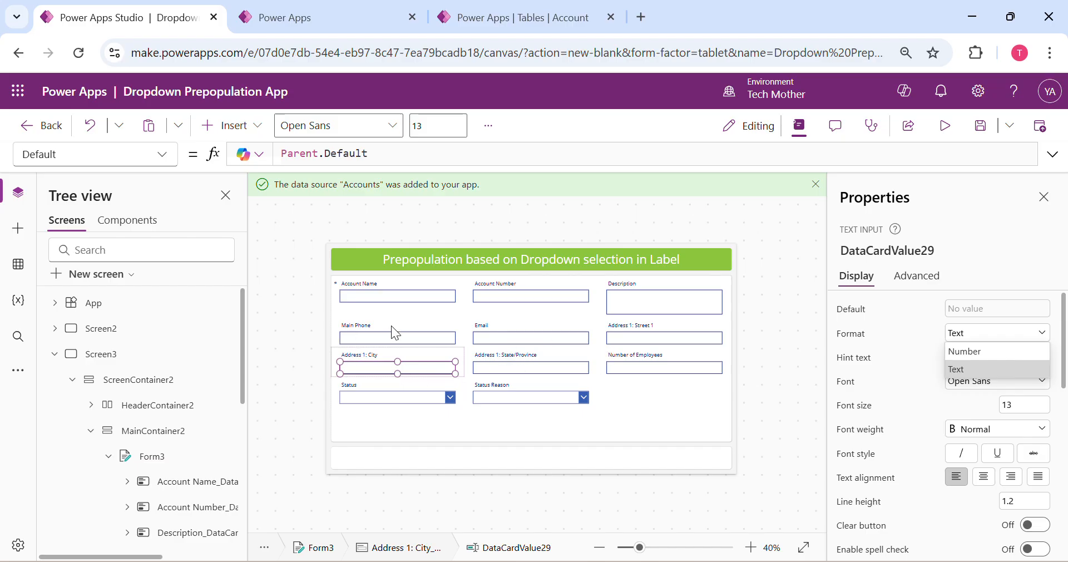
# Set the format of the Main Phone text input to Number
pyautogui.click(408, 334)
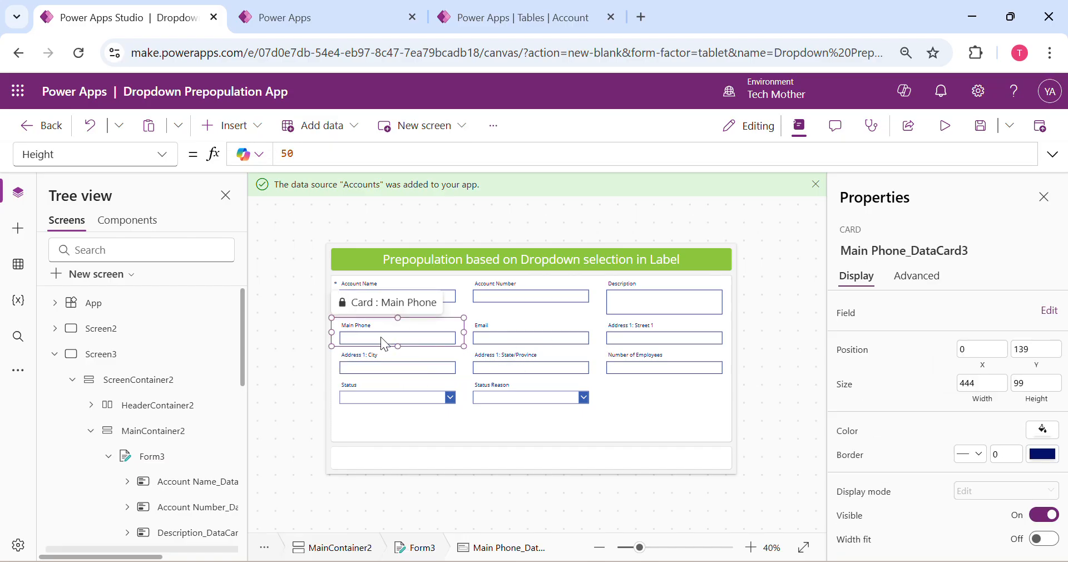
pyautogui.click(382, 337)
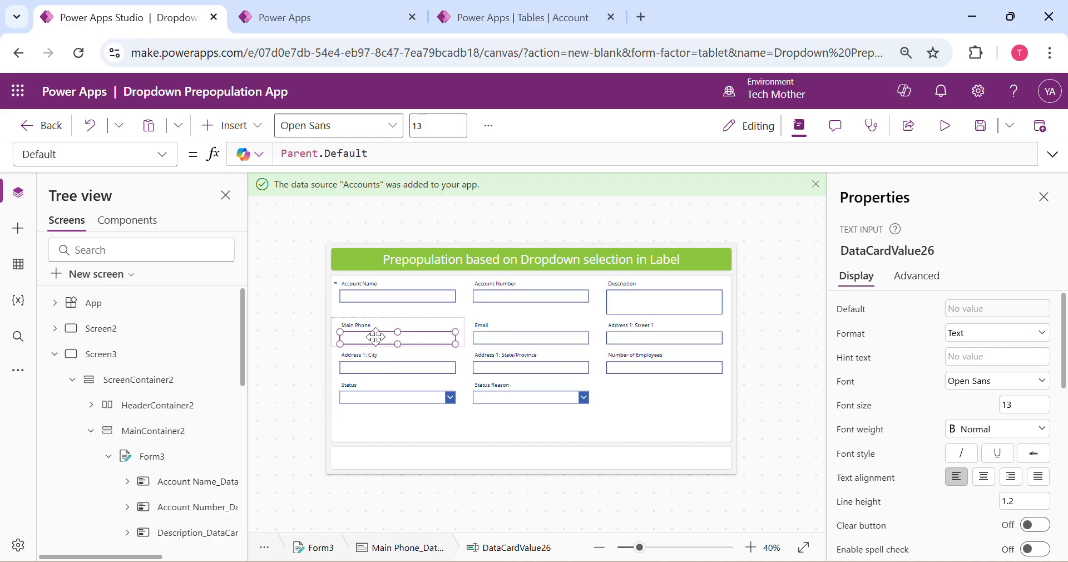
pyautogui.click(849, 338)
pyautogui.click(987, 338)
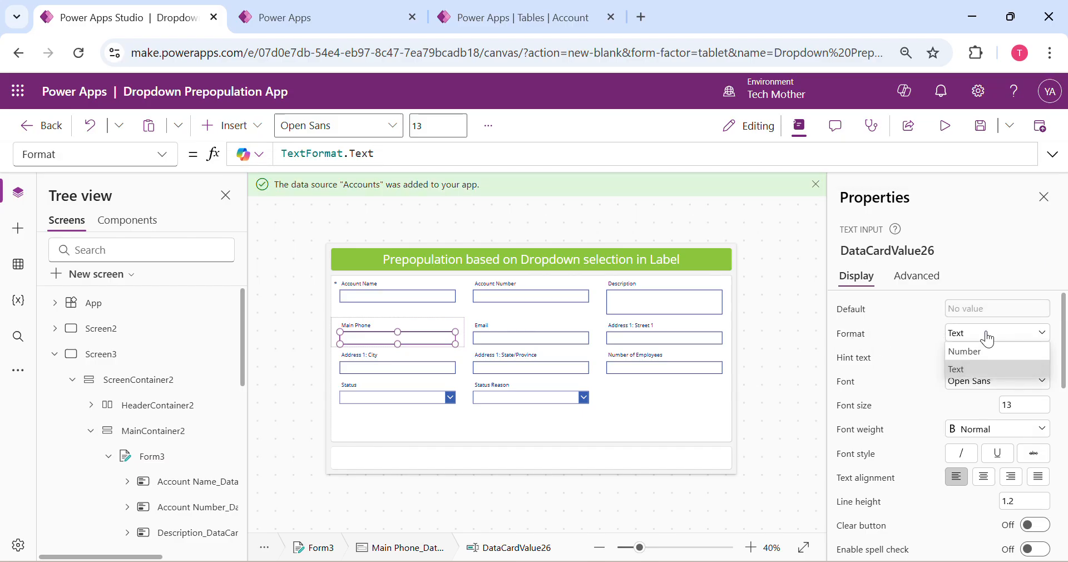
pyautogui.click(987, 354)
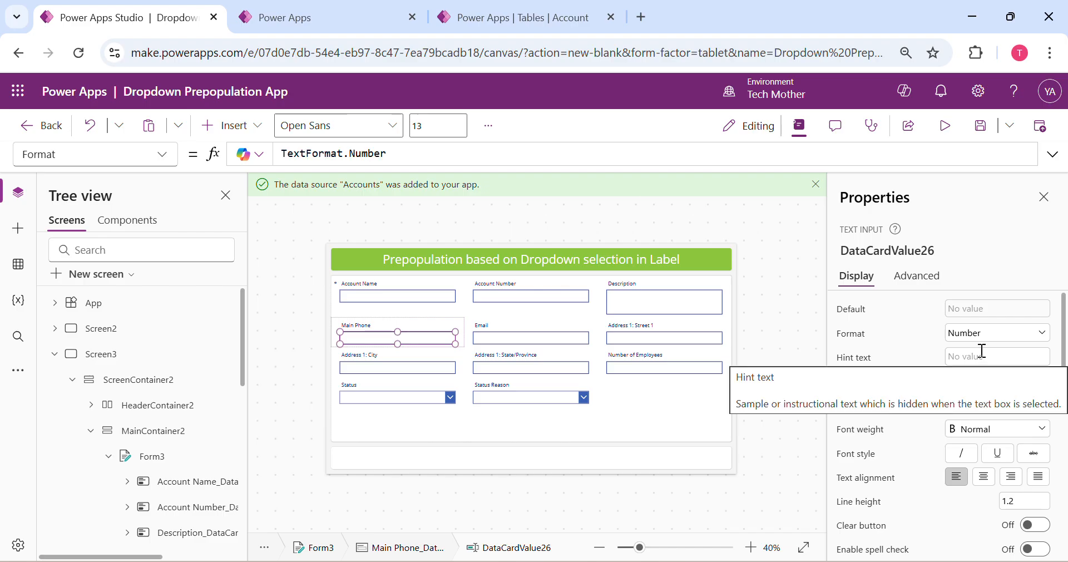
pyautogui.scroll(-3, 943, 407)
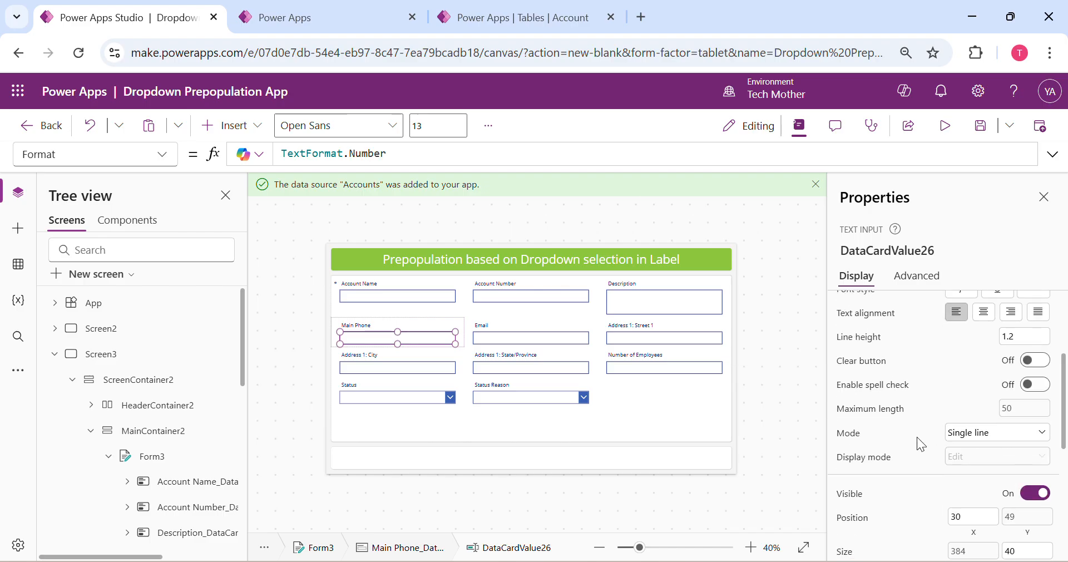
pyautogui.scroll(2, 916, 436)
pyautogui.scroll(-2, 940, 486)
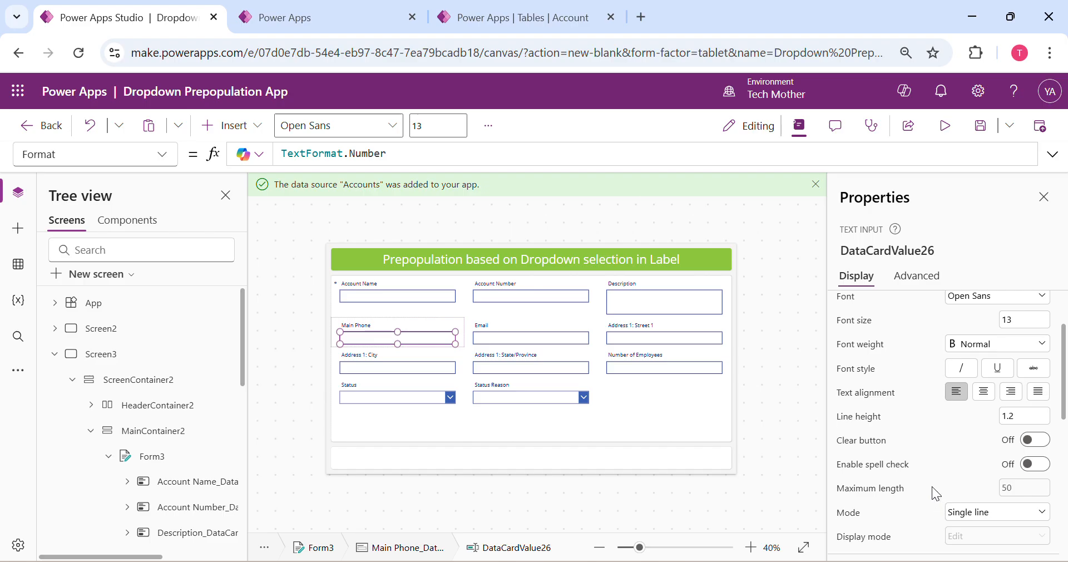
# Set the mode of the Address 1: City text input to Multiline
pyautogui.click(399, 363)
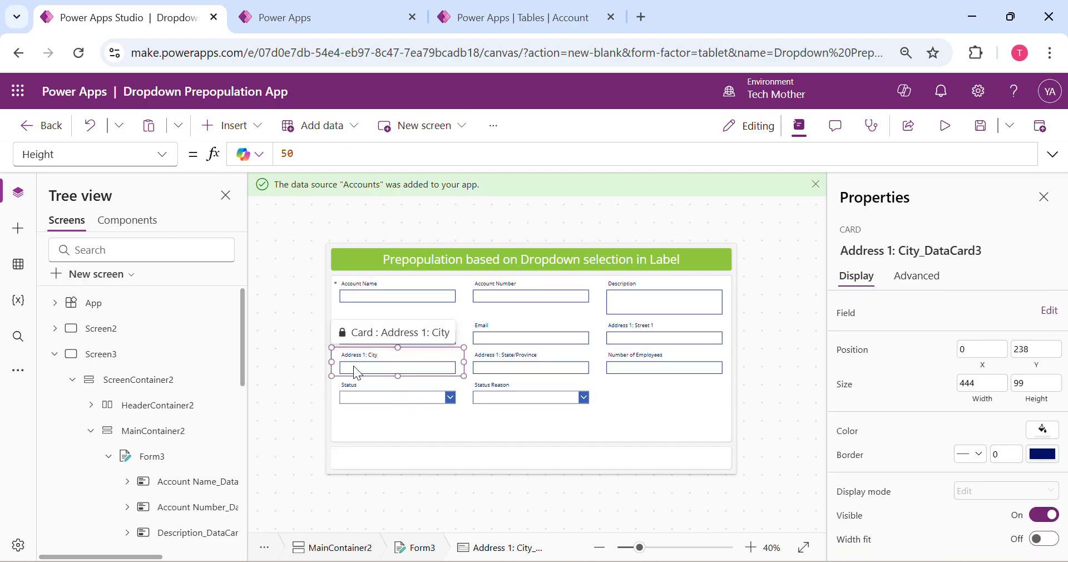
pyautogui.click(391, 367)
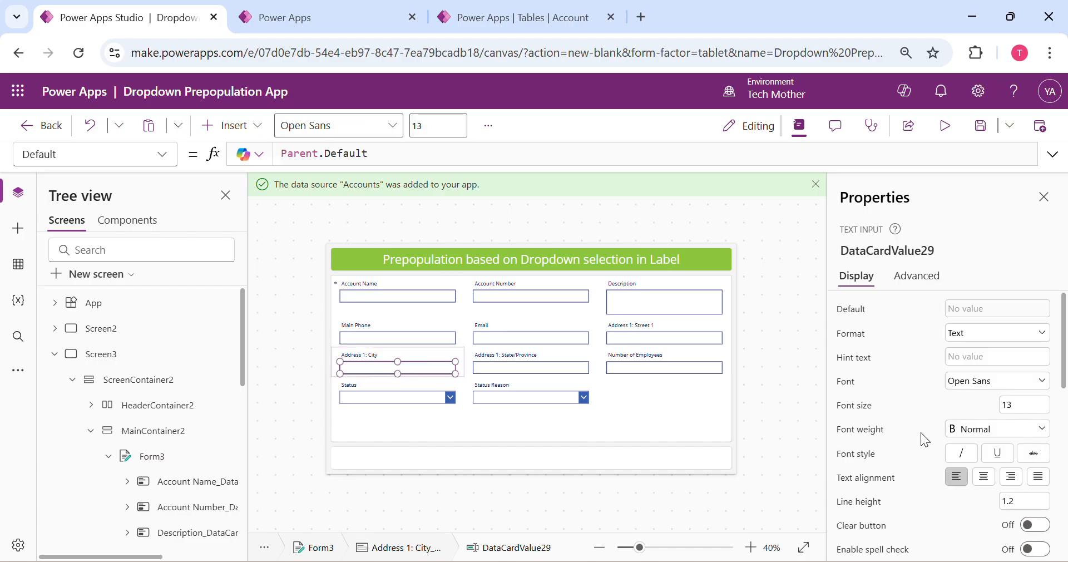
pyautogui.scroll(-3, 938, 395)
pyautogui.click(871, 434)
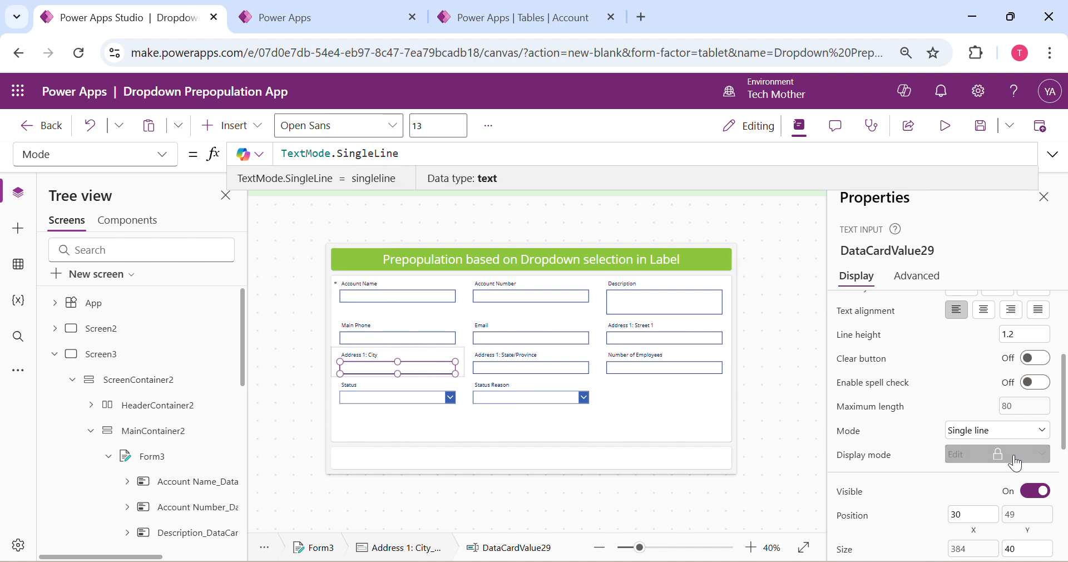
pyautogui.click(972, 431)
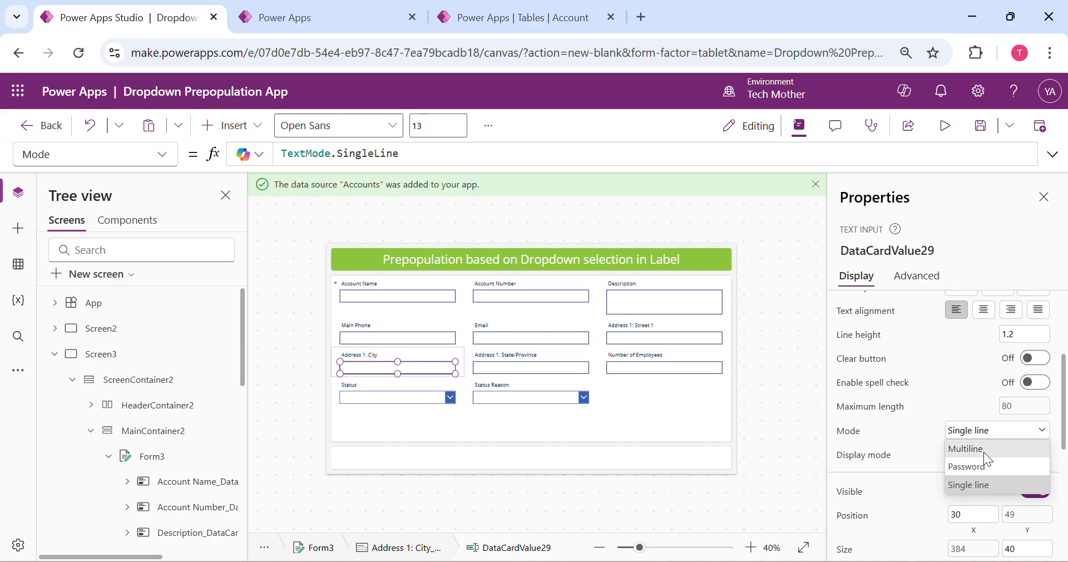
pyautogui.click(984, 450)
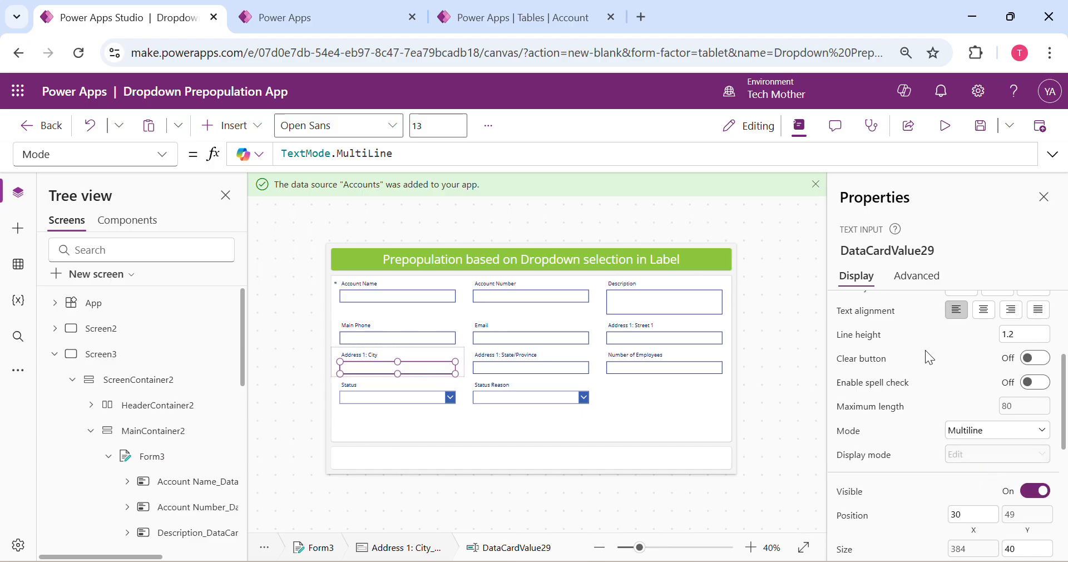
# Preview the app to check how the Accounts form displays, and return to editing
pyautogui.click(947, 128)
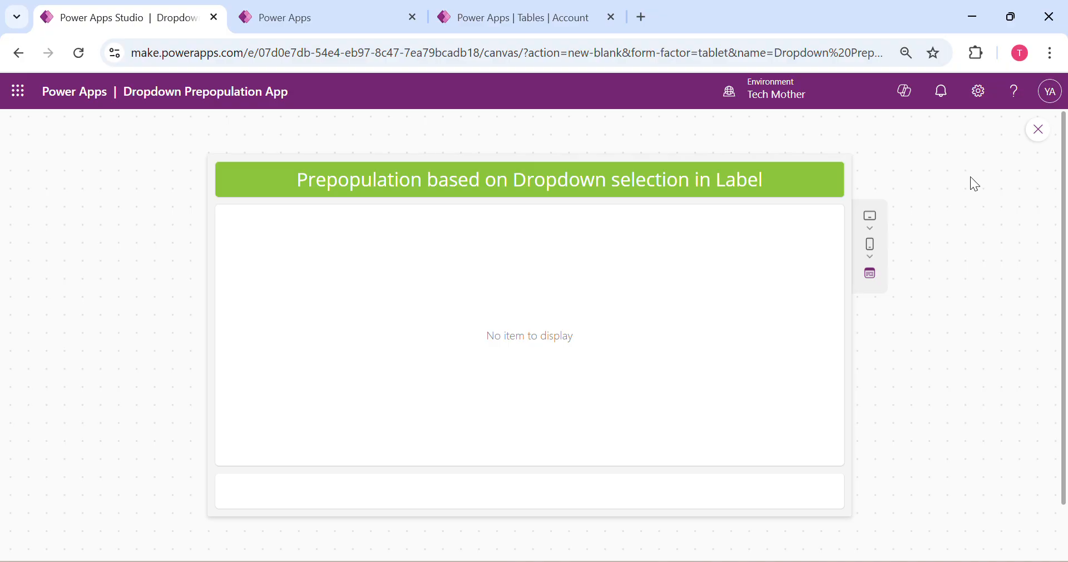
pyautogui.click(1038, 129)
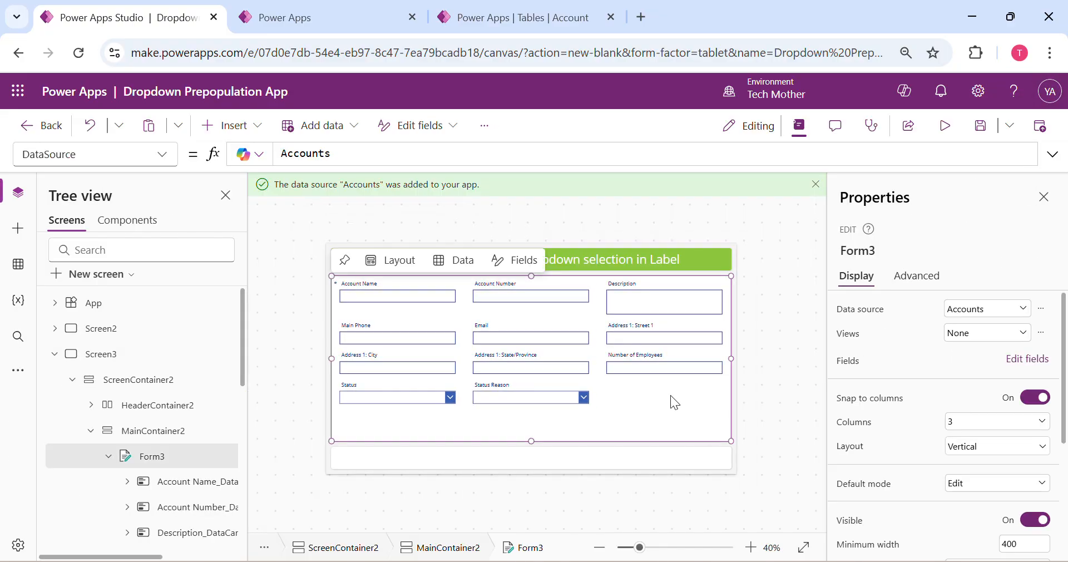
pyautogui.click(944, 126)
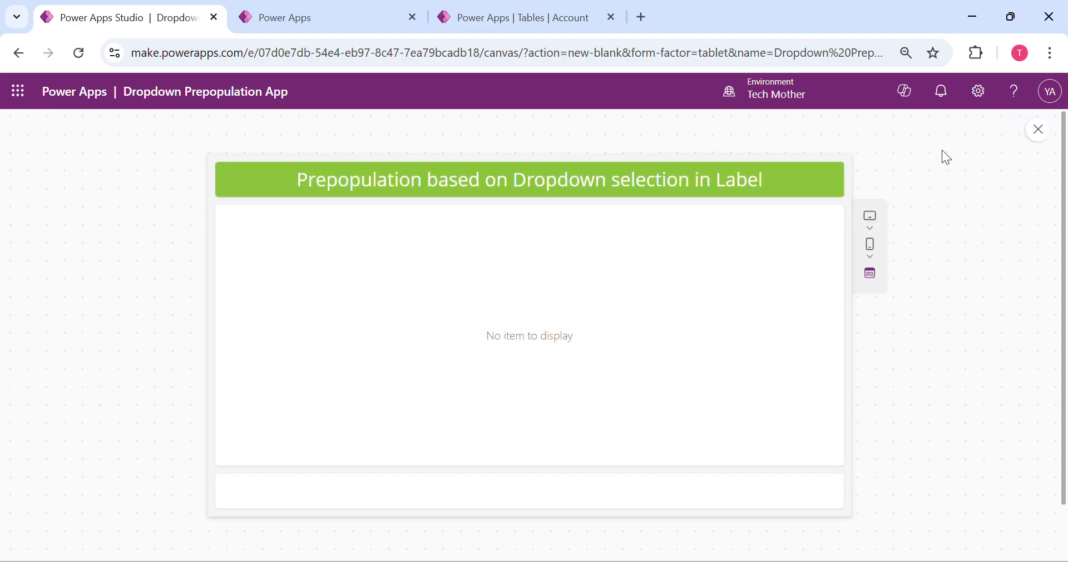
pyautogui.click(1037, 131)
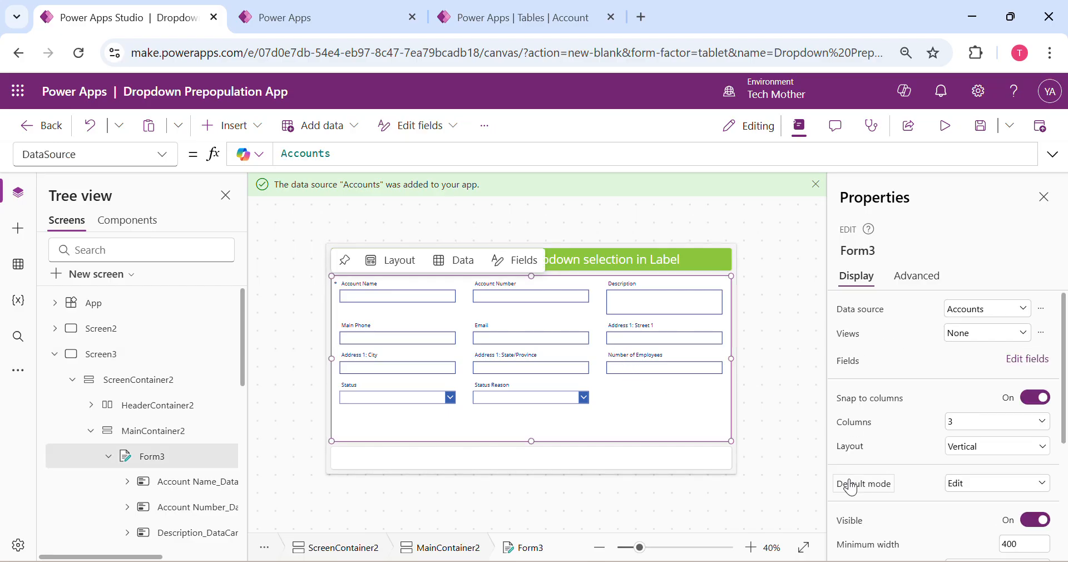
# Change the Accounts form's default mode to FormMode.New and check the available mode options
pyautogui.click(850, 485)
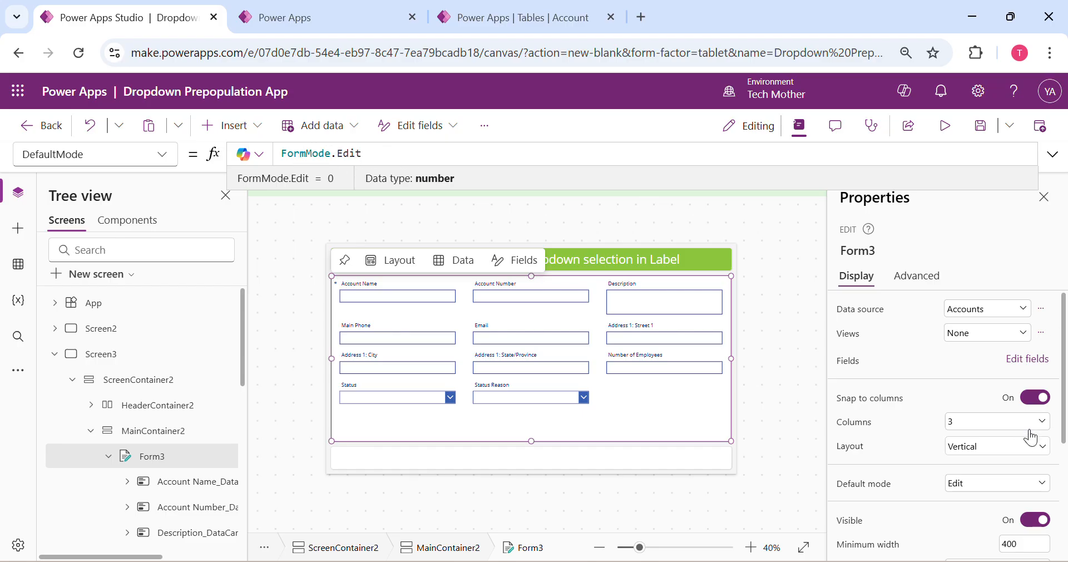
pyautogui.doubleClick(357, 156)
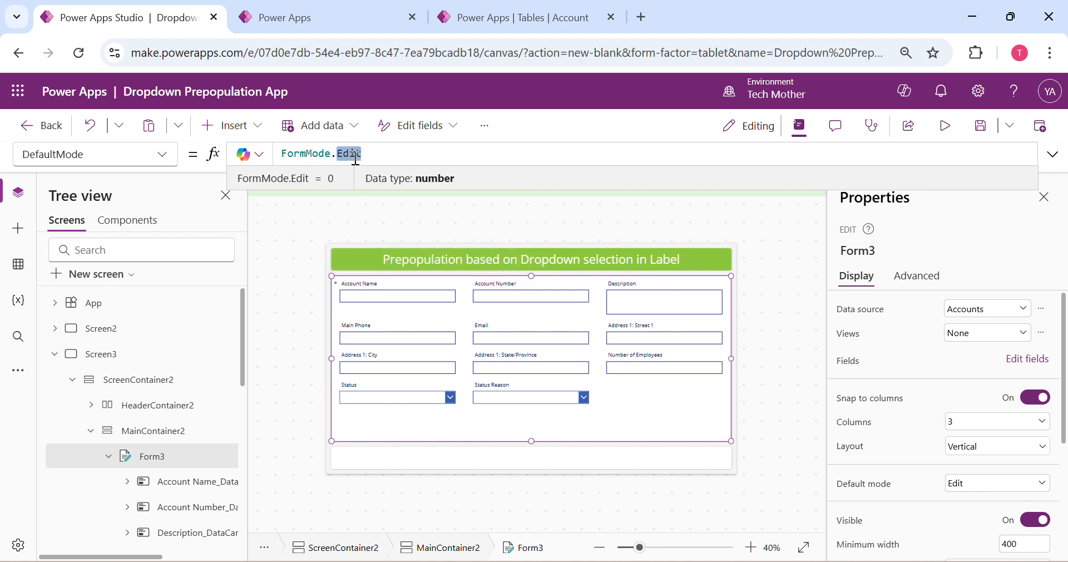
pyautogui.press('BackSpace')
pyautogui.write('.')
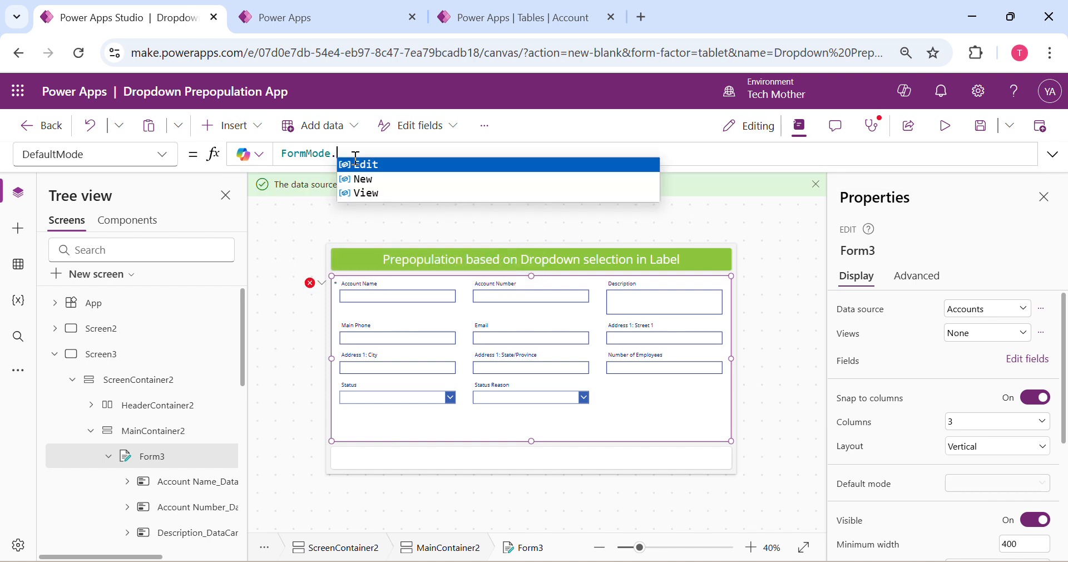
pyautogui.press('Down')
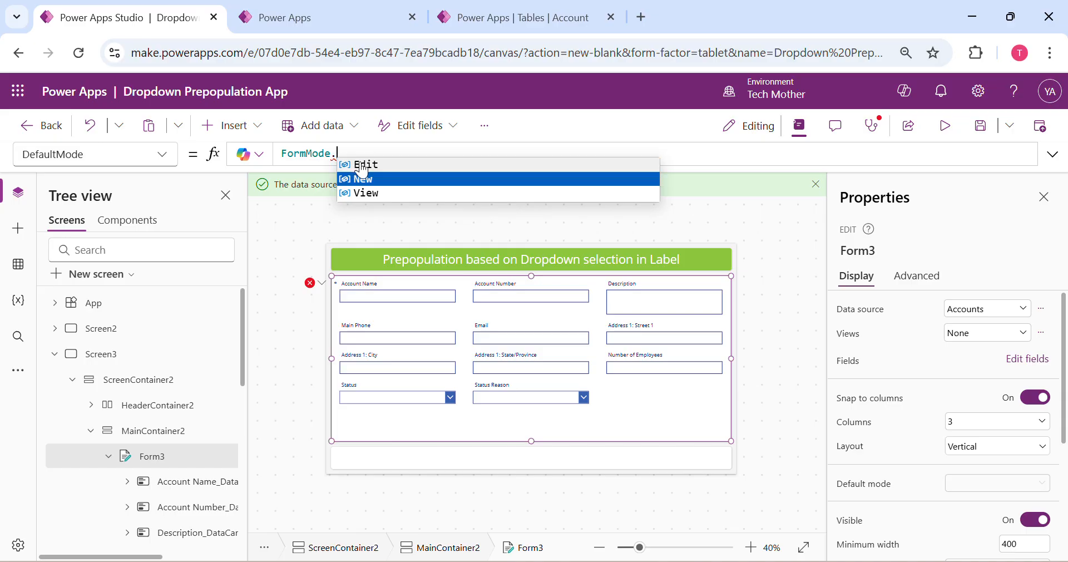
pyautogui.click(393, 184)
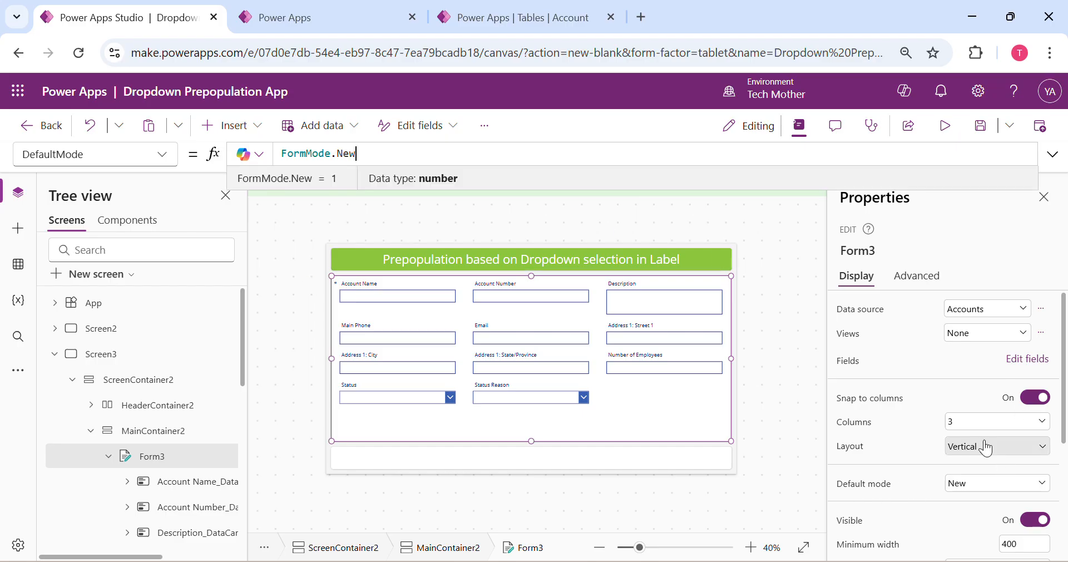
pyautogui.click(910, 406)
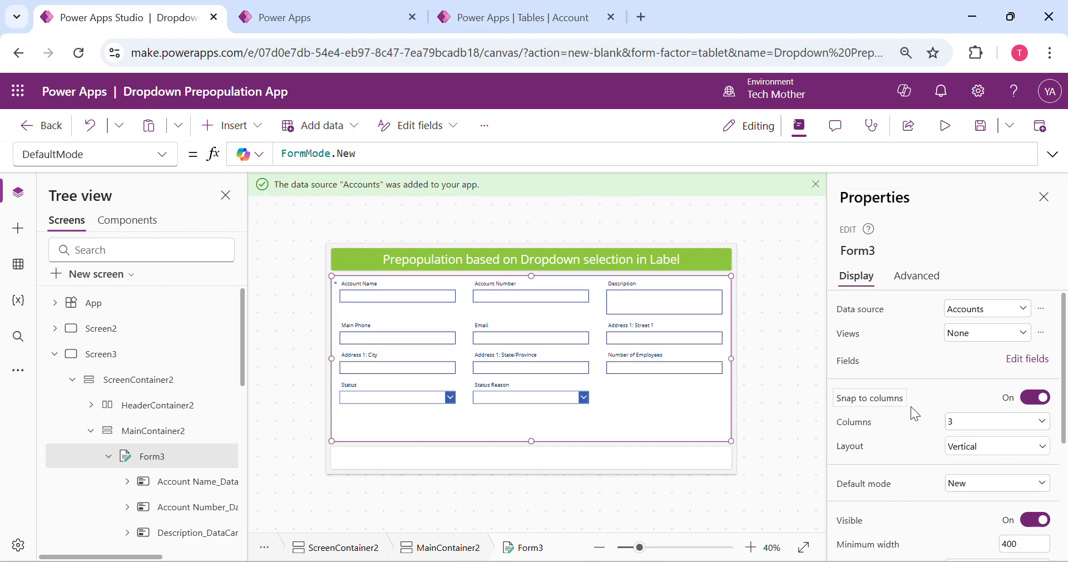
pyautogui.click(859, 484)
pyautogui.click(974, 483)
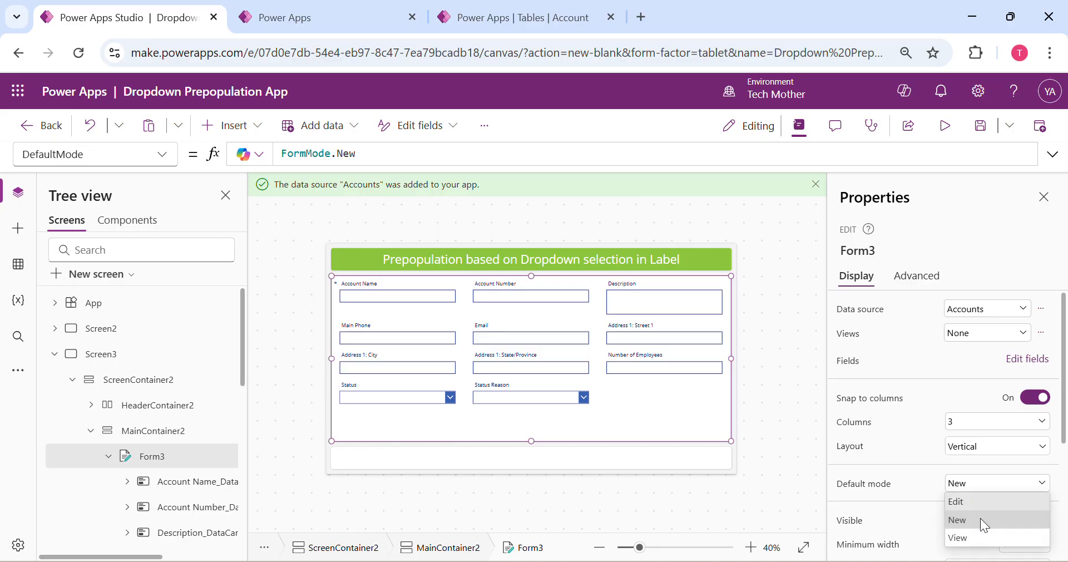
pyautogui.click(918, 434)
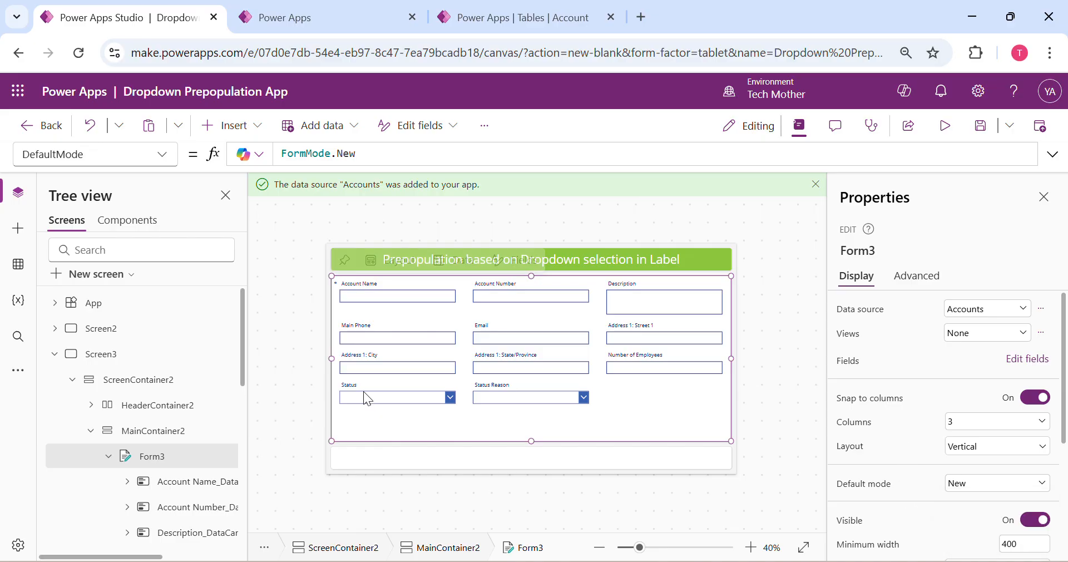
# Preview the Accounts form in New mode and return to editing
pyautogui.click(943, 134)
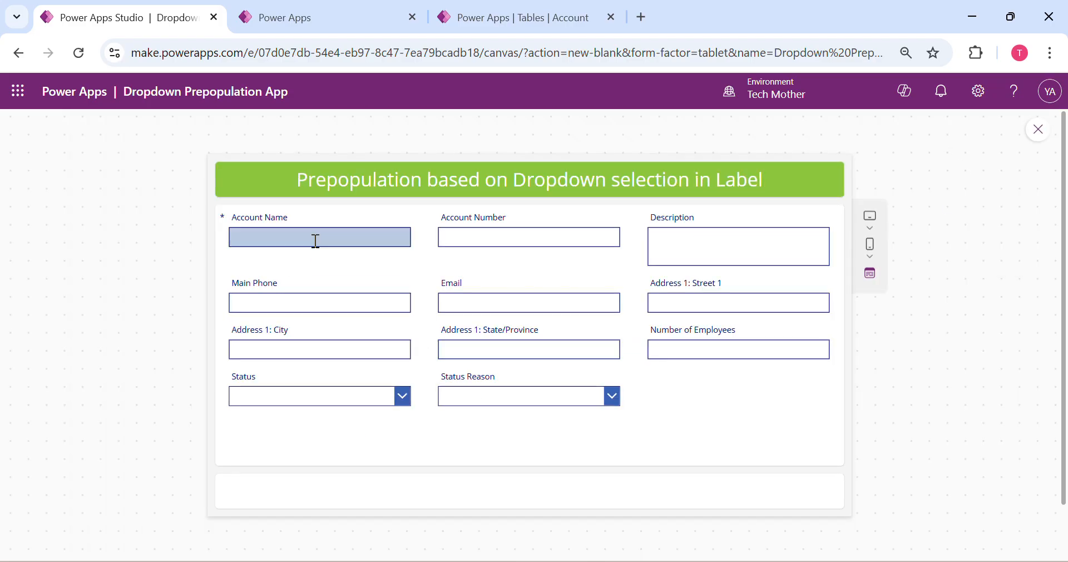
pyautogui.scroll(-2, 631, 367)
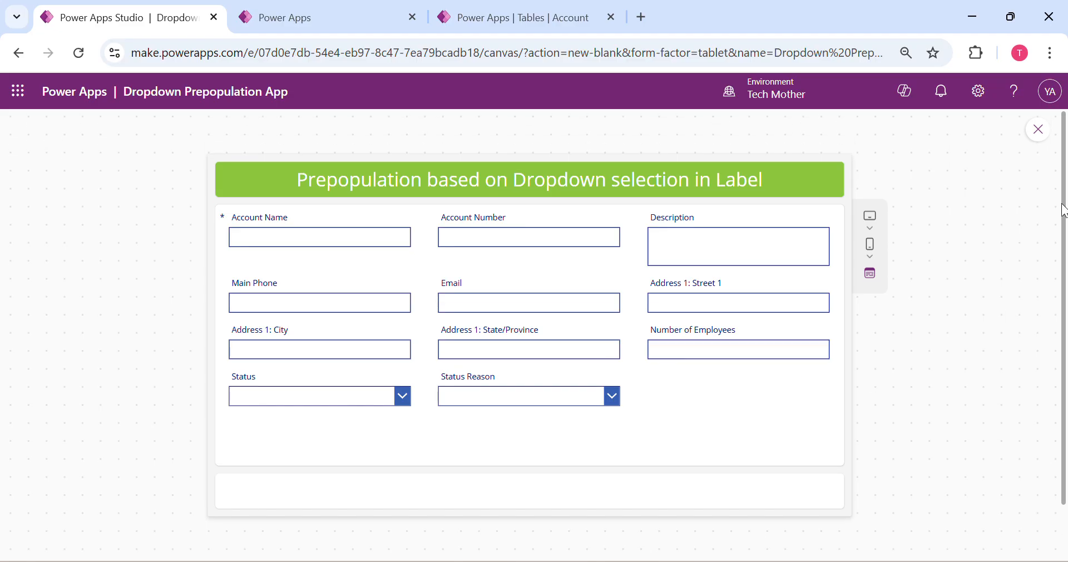
pyautogui.click(1040, 131)
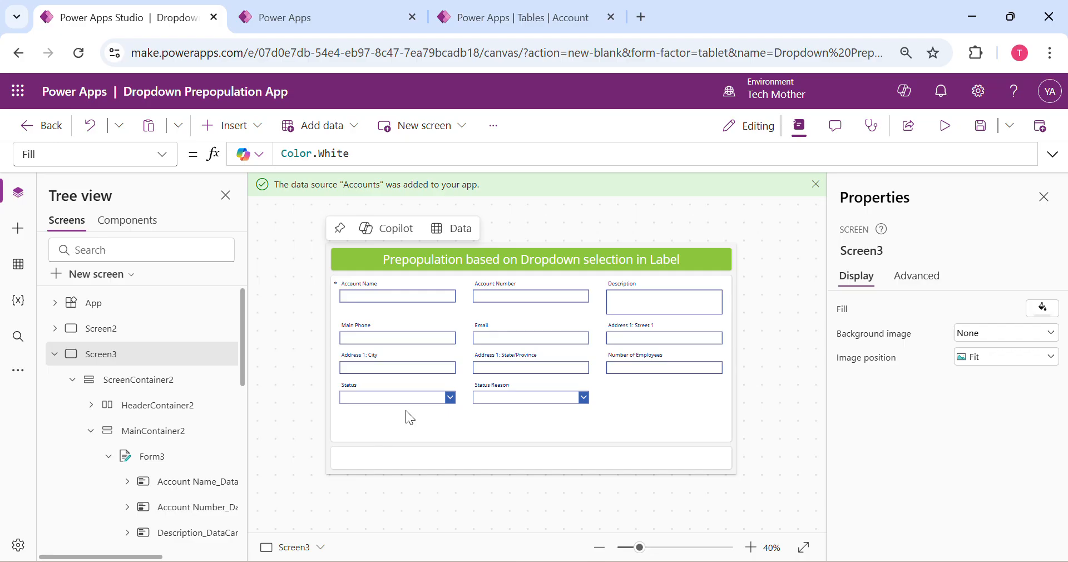
# Unlock the Account Name card in the Accounts form so its text input's Default formula can be edited
pyautogui.click(605, 413)
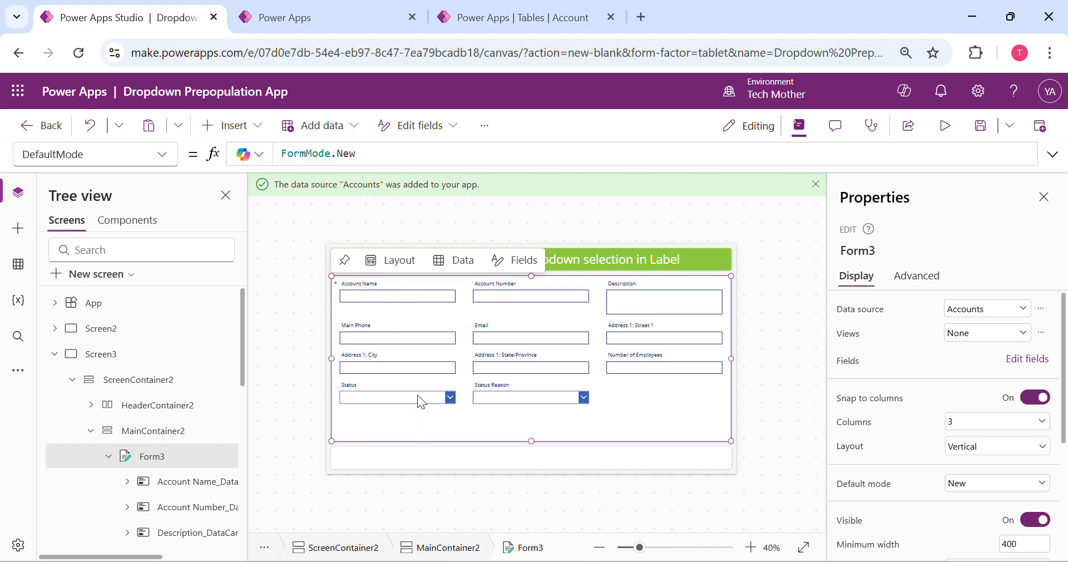
pyautogui.click(411, 303)
pyautogui.click(408, 298)
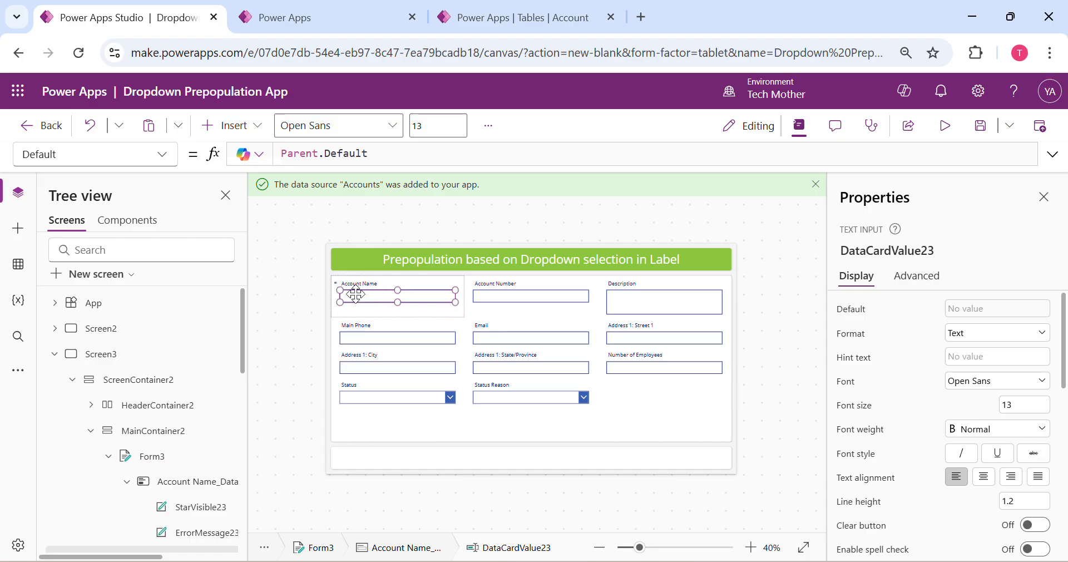
pyautogui.click(284, 154)
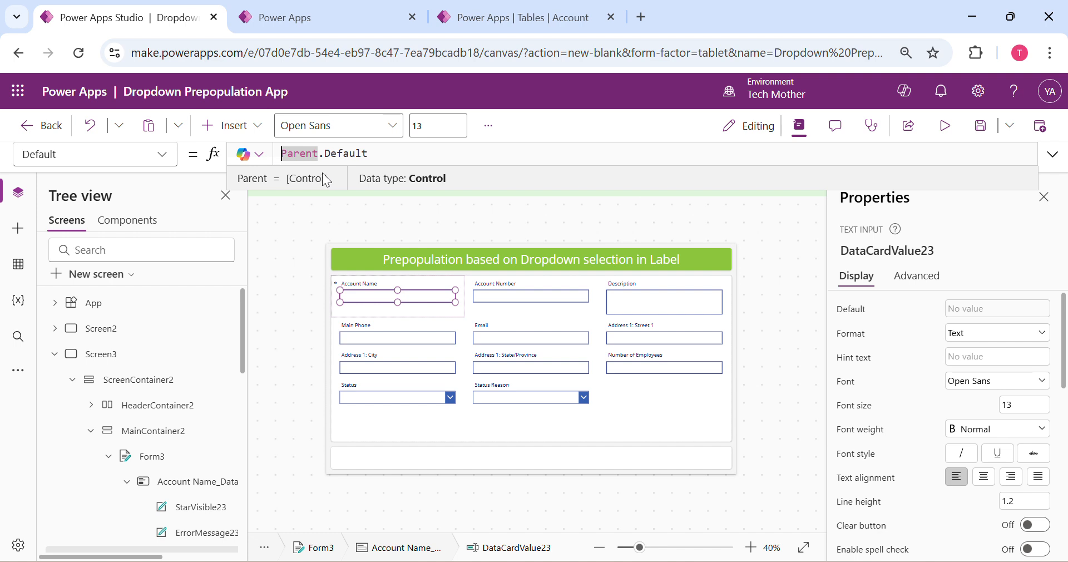
pyautogui.press('BackSpace')
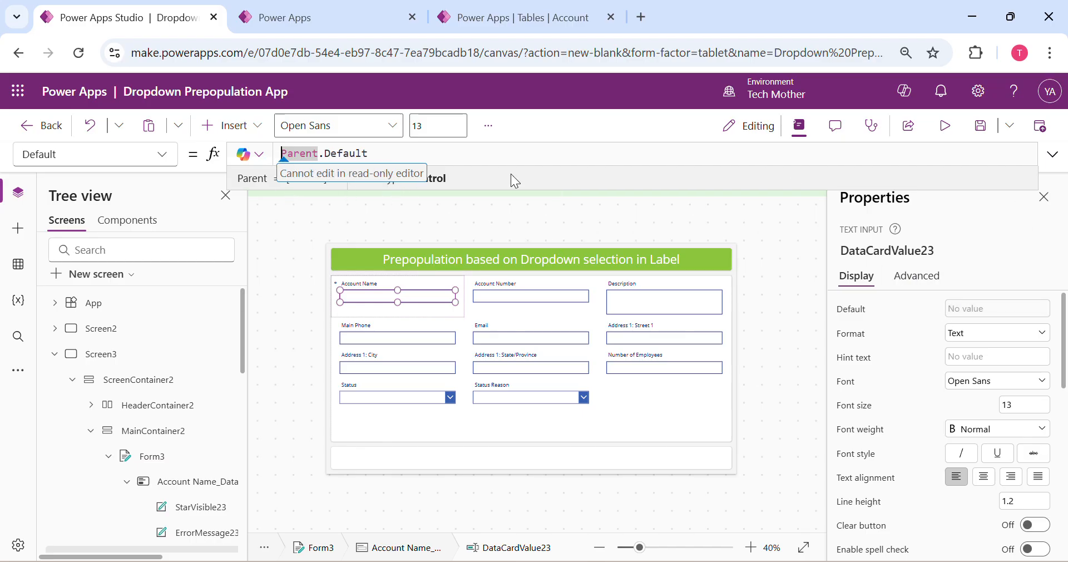
pyautogui.click(916, 276)
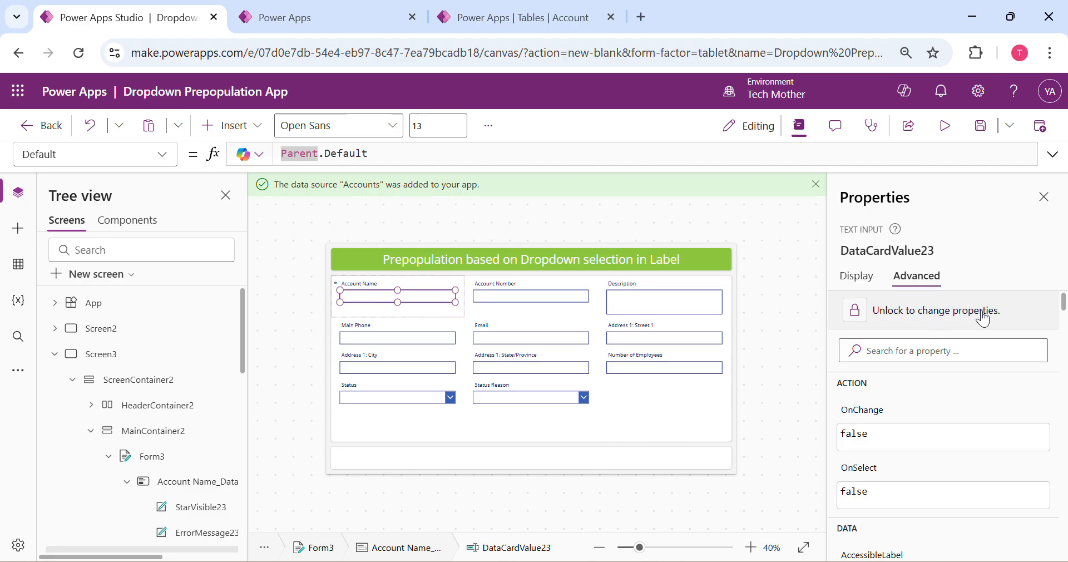
pyautogui.click(858, 277)
# Comment out Parent.Default in the Account Name text input's Default formula and add a new line below it
pyautogui.click(348, 153)
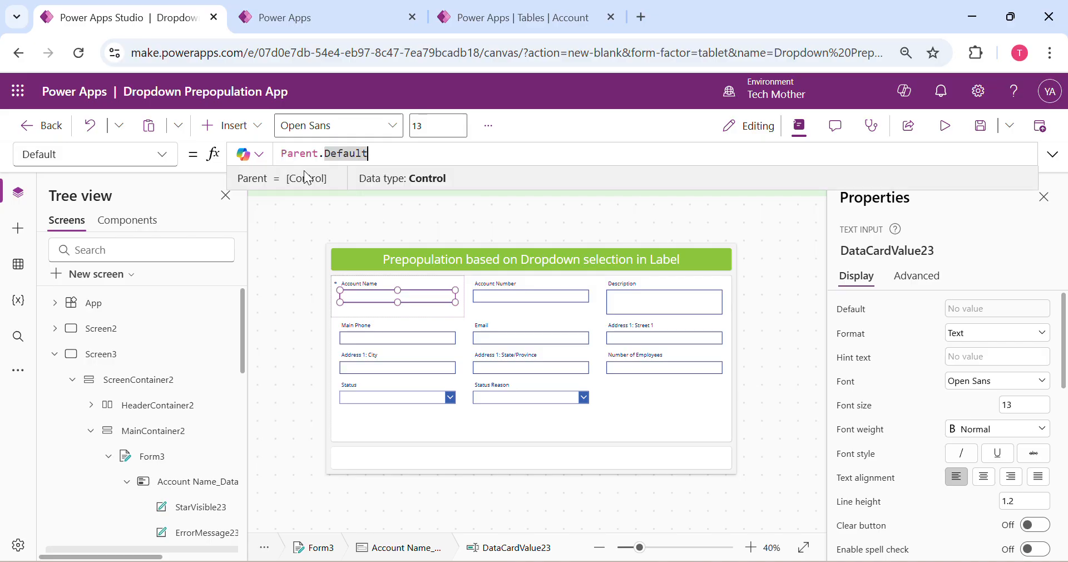
pyautogui.click(292, 156)
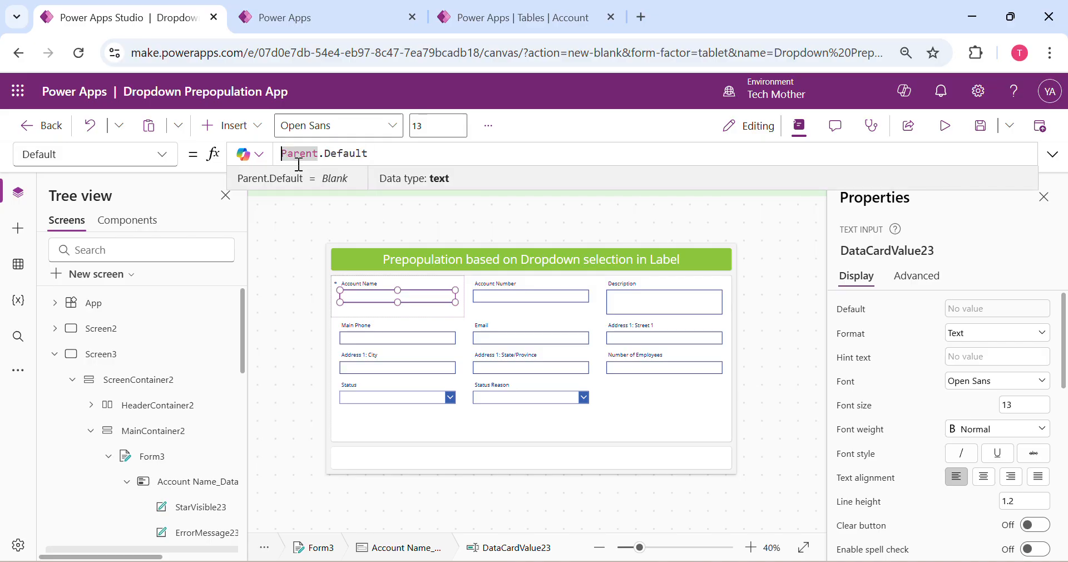
pyautogui.write('//')
pyautogui.click(423, 151)
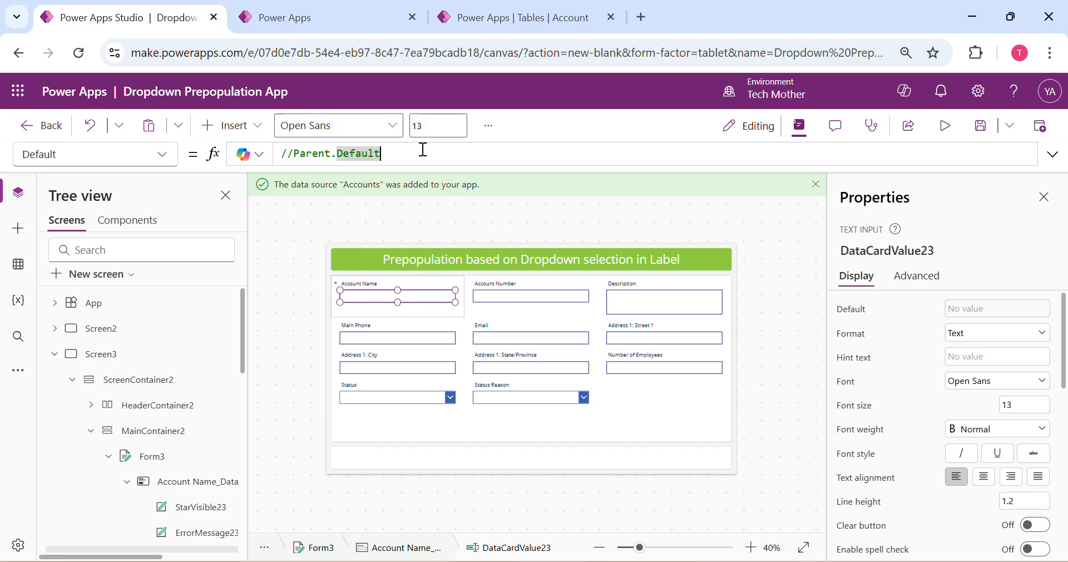
pyautogui.press('Return')
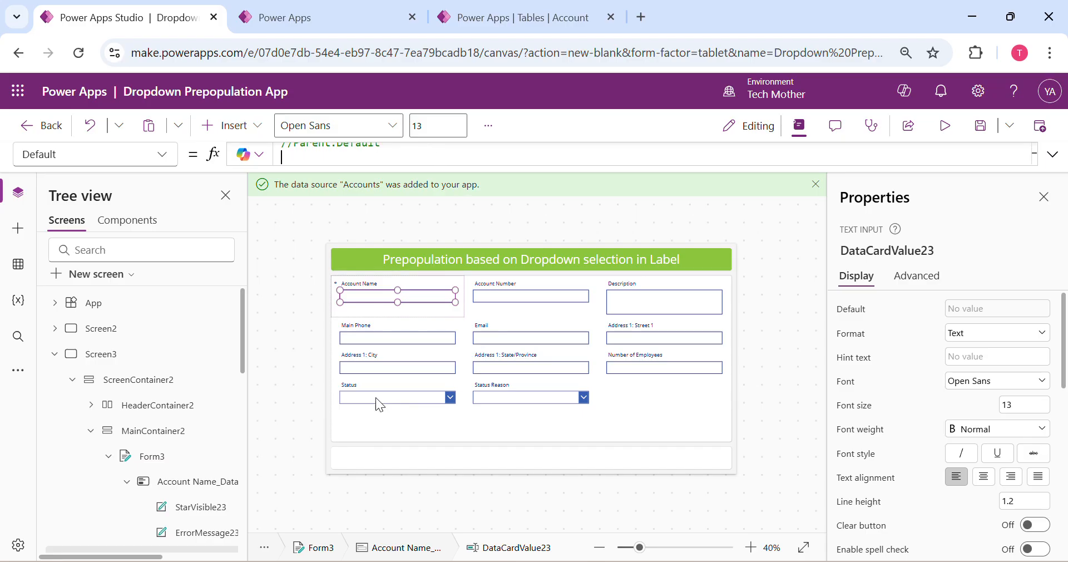
# Look up the Status combo box's control name and set the Account Name input's Default formula to DataCardValue33.Selected.Value
pyautogui.click(417, 399)
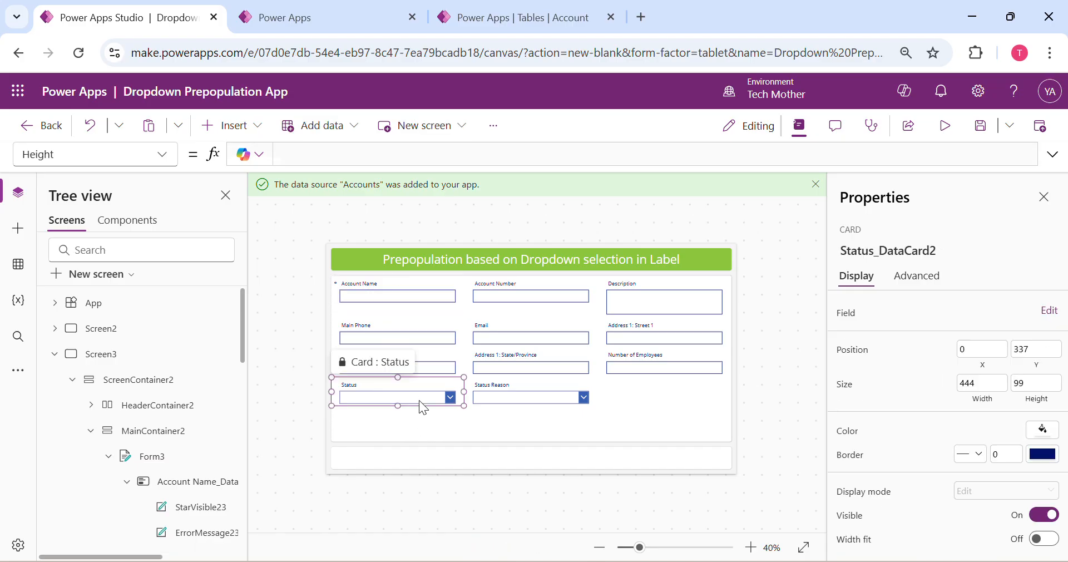
pyautogui.click(419, 400)
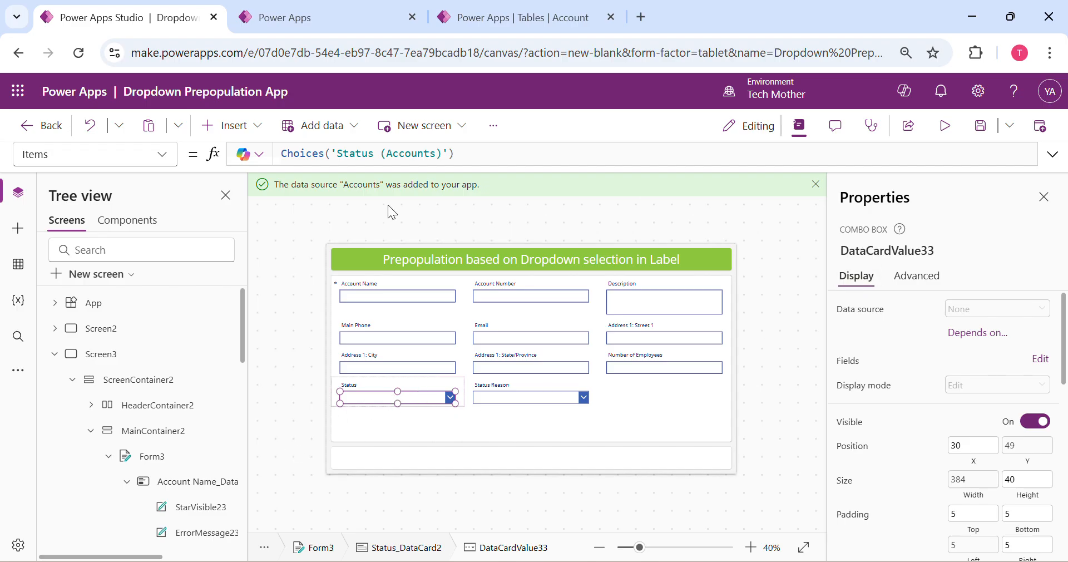
pyautogui.click(408, 300)
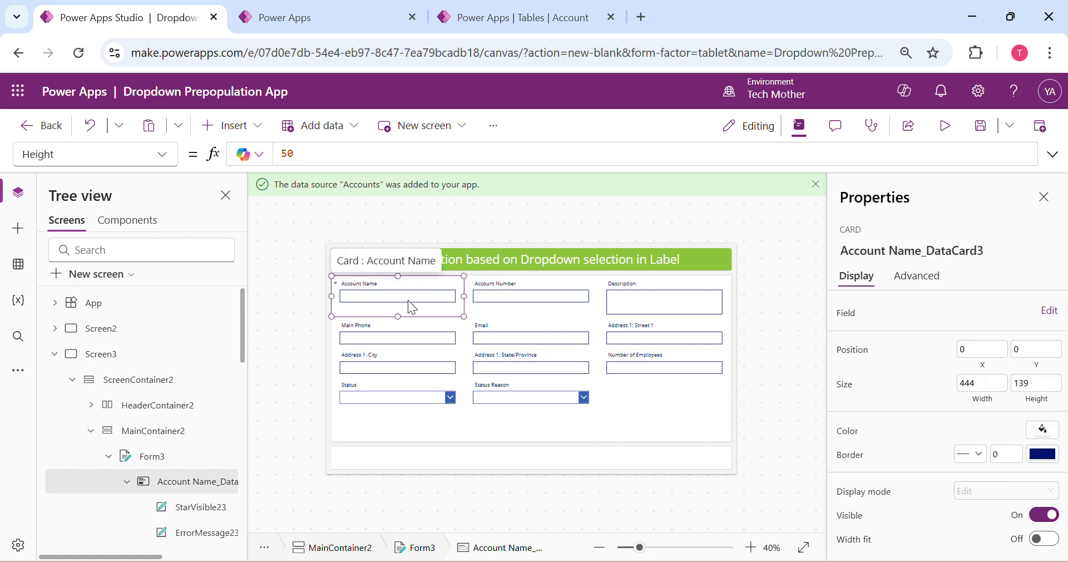
pyautogui.click(409, 300)
pyautogui.click(293, 157)
pyautogui.write('da')
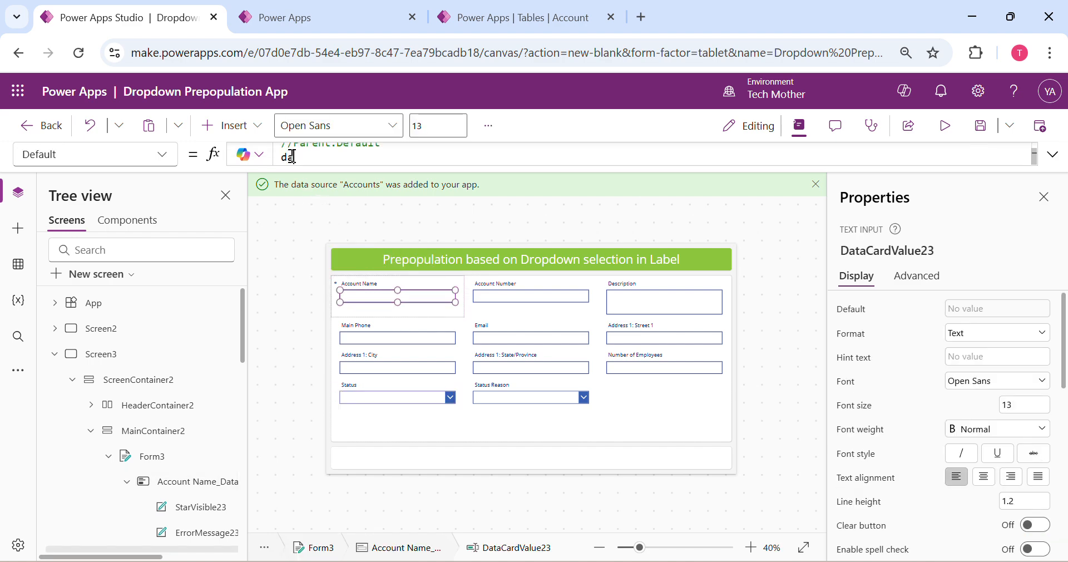
pyautogui.write('tacardval')
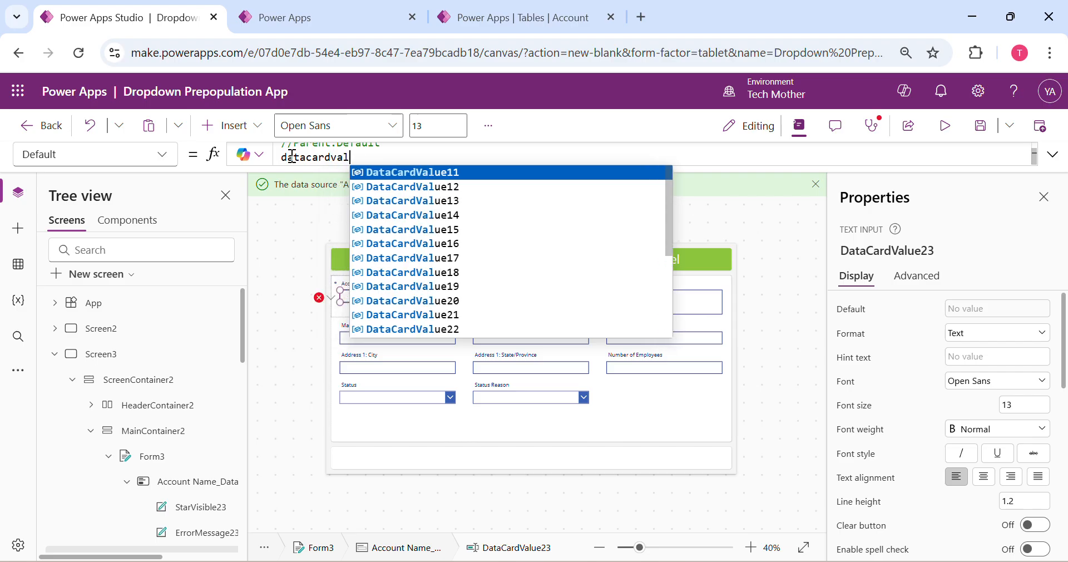
pyautogui.write('ue33')
pyautogui.press('Tab')
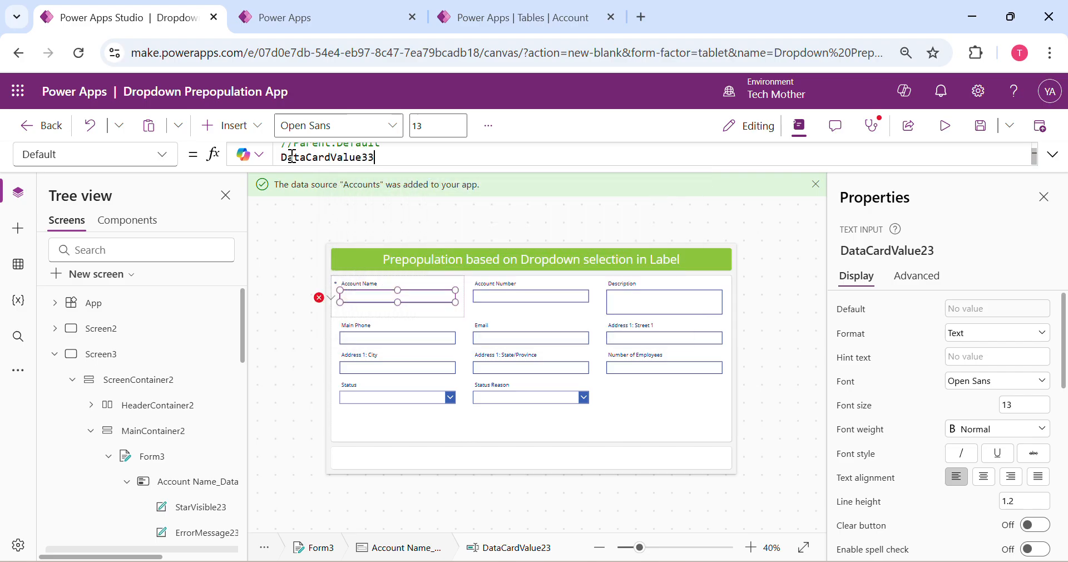
pyautogui.write('.sele')
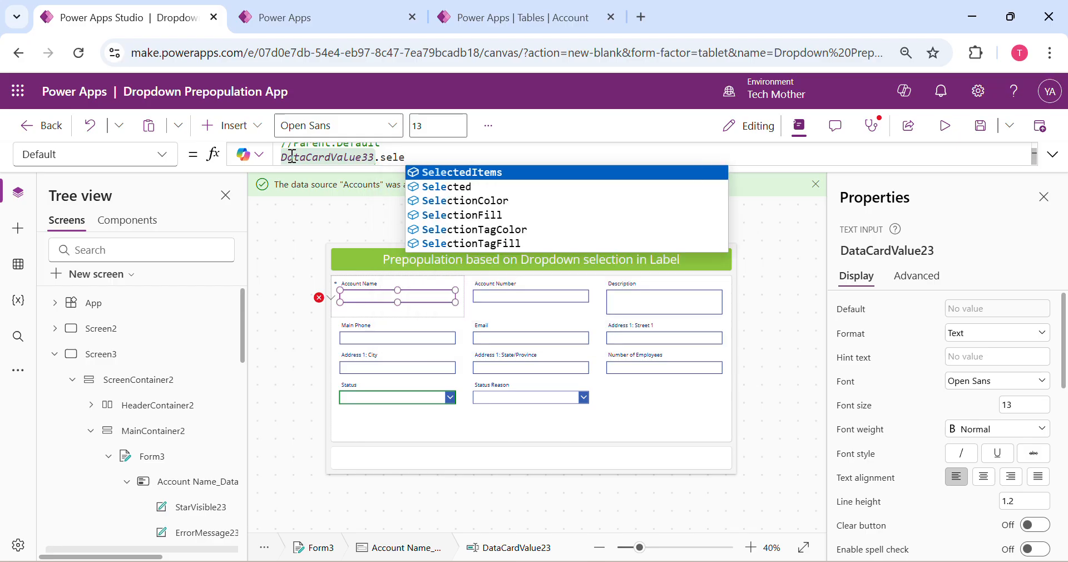
pyautogui.press('Down')
pyautogui.press('Tab')
pyautogui.write('.')
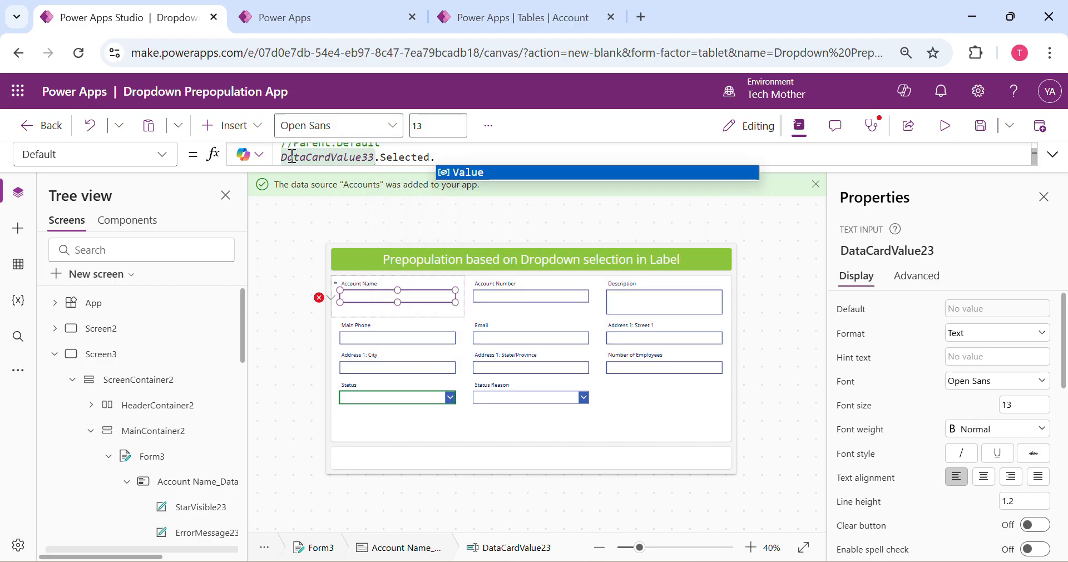
pyautogui.press('Tab')
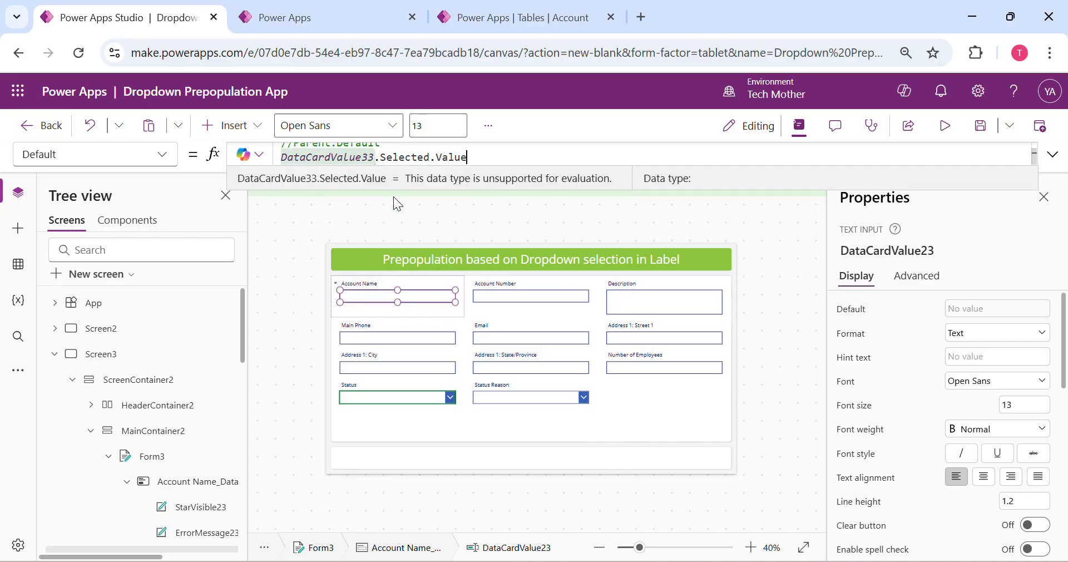
# Preview the app, test the Account Name prepopulation with Status set to Inactive and Active, and return to editing
pyautogui.click(943, 126)
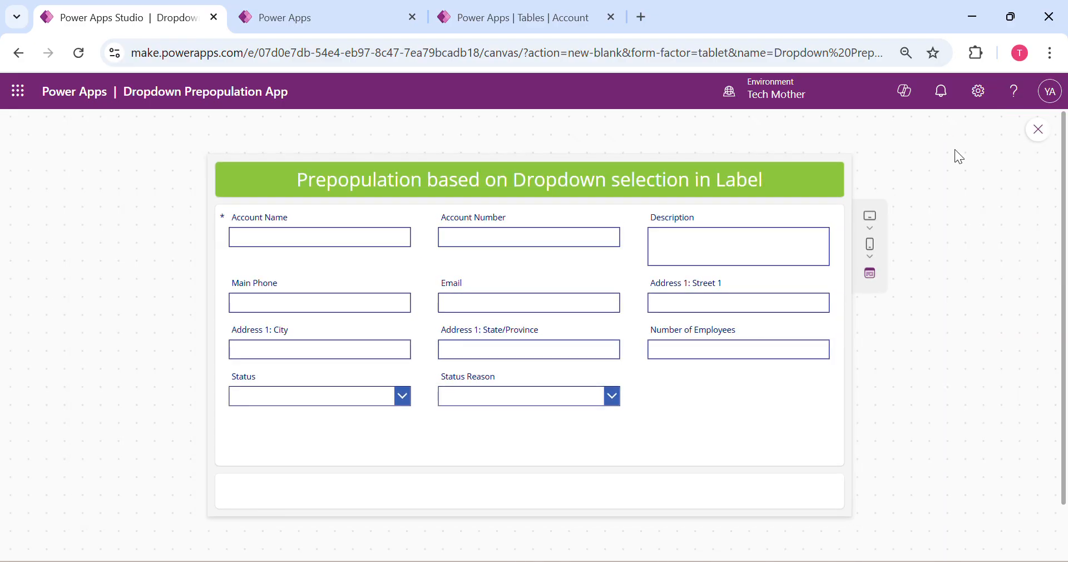
pyautogui.click(360, 399)
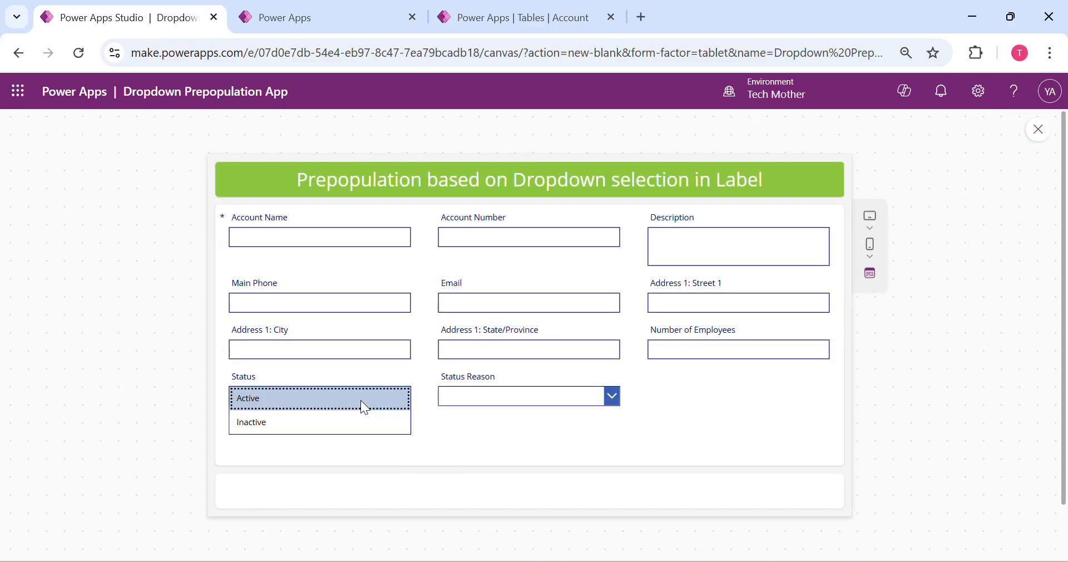
pyautogui.click(285, 419)
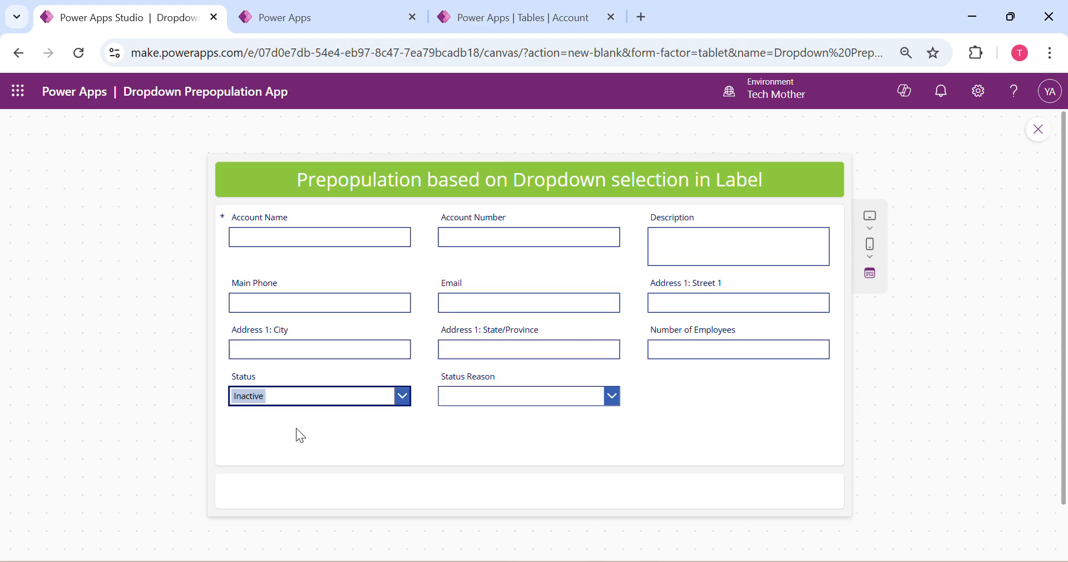
pyautogui.click(236, 239)
pyautogui.moveTo(236, 239); pyautogui.dragTo(279, 241)
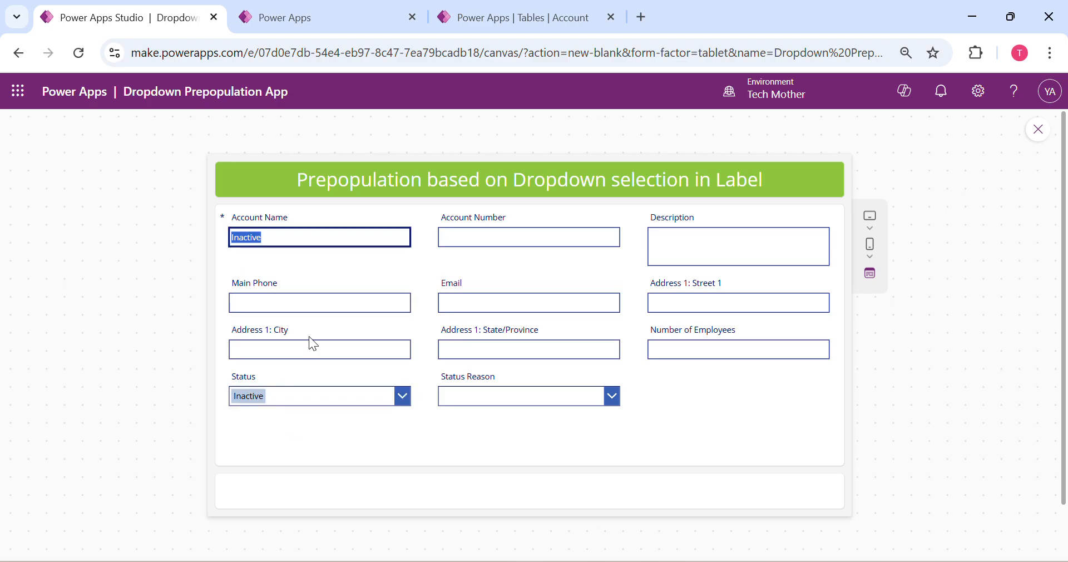
pyautogui.click(312, 399)
pyautogui.click(280, 421)
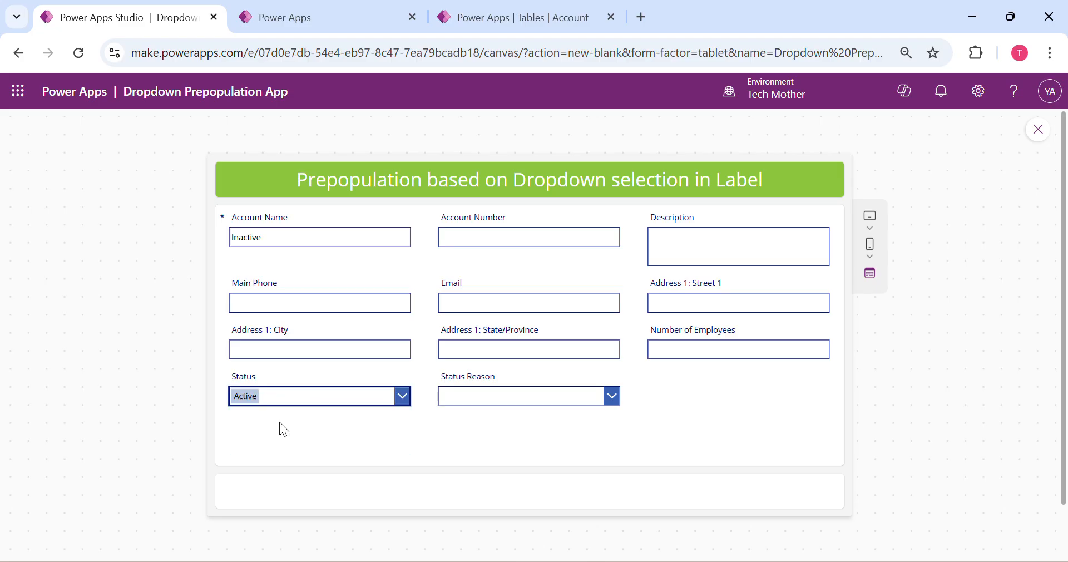
pyautogui.click(279, 236)
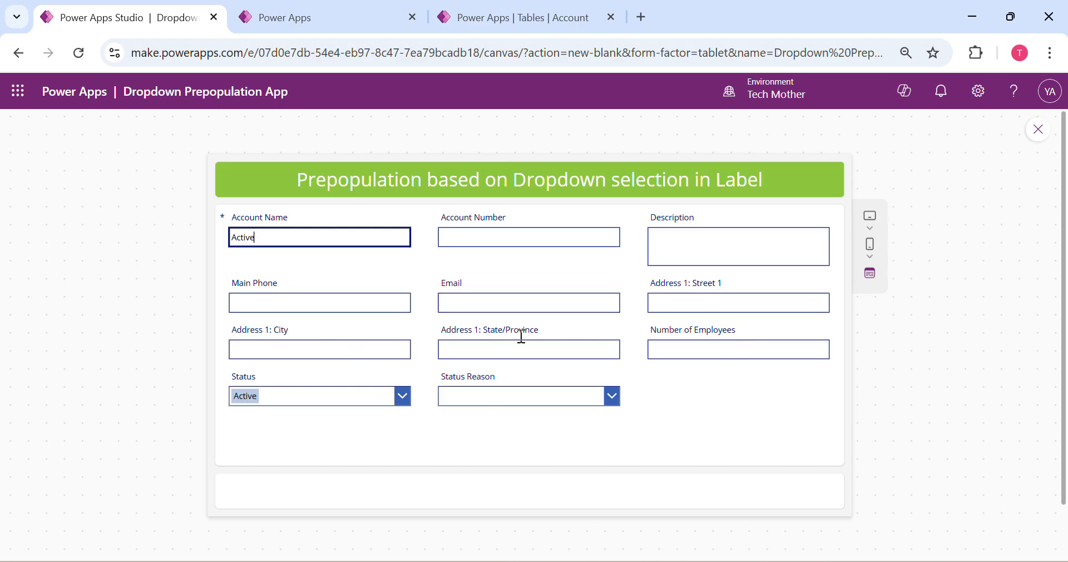
pyautogui.click(1038, 129)
# Set the format of the Account Number text input to Number and save the app
pyautogui.click(506, 297)
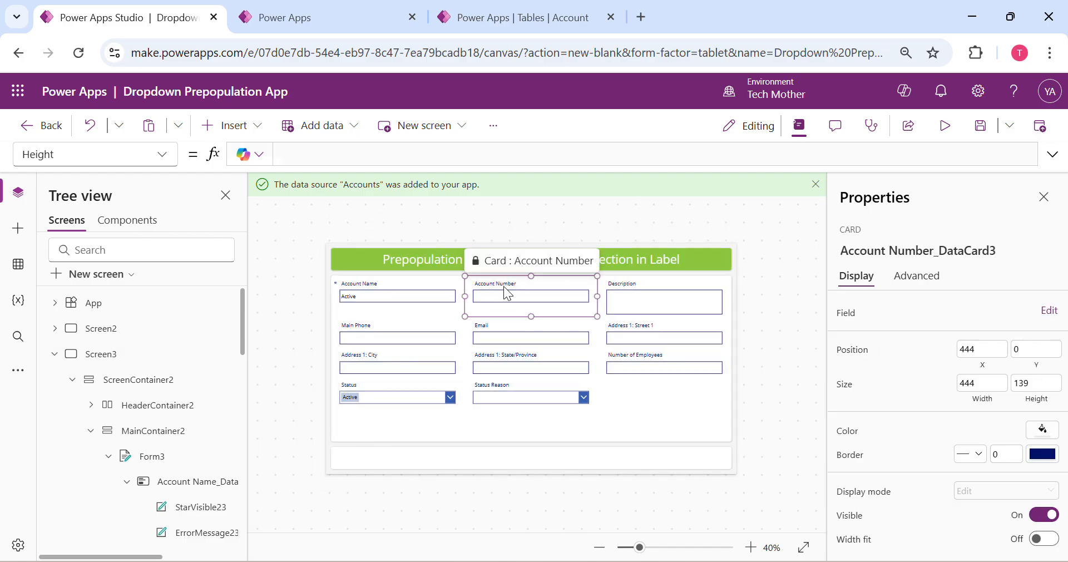
pyautogui.click(506, 296)
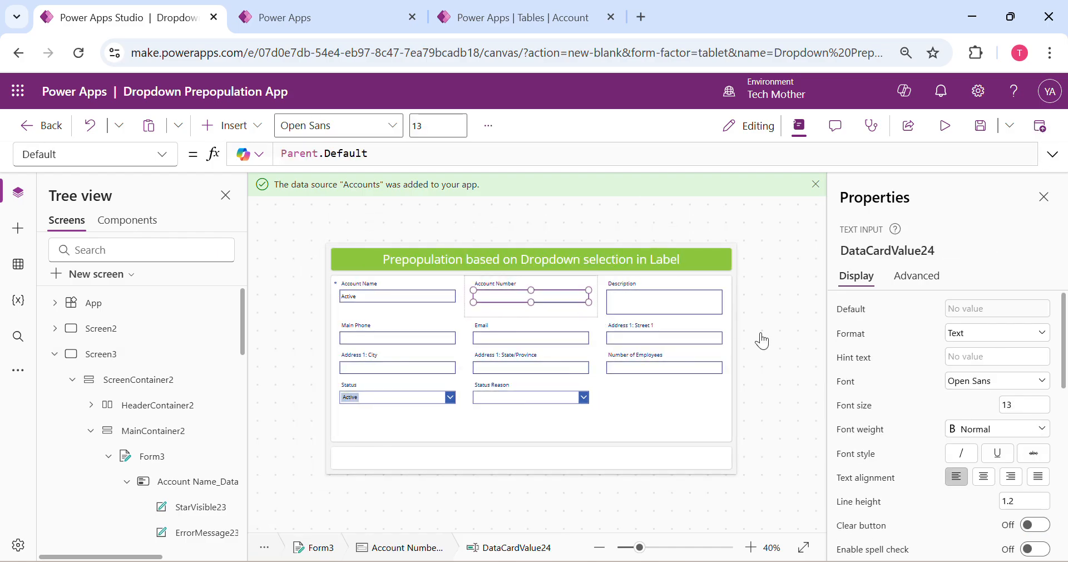
pyautogui.click(984, 337)
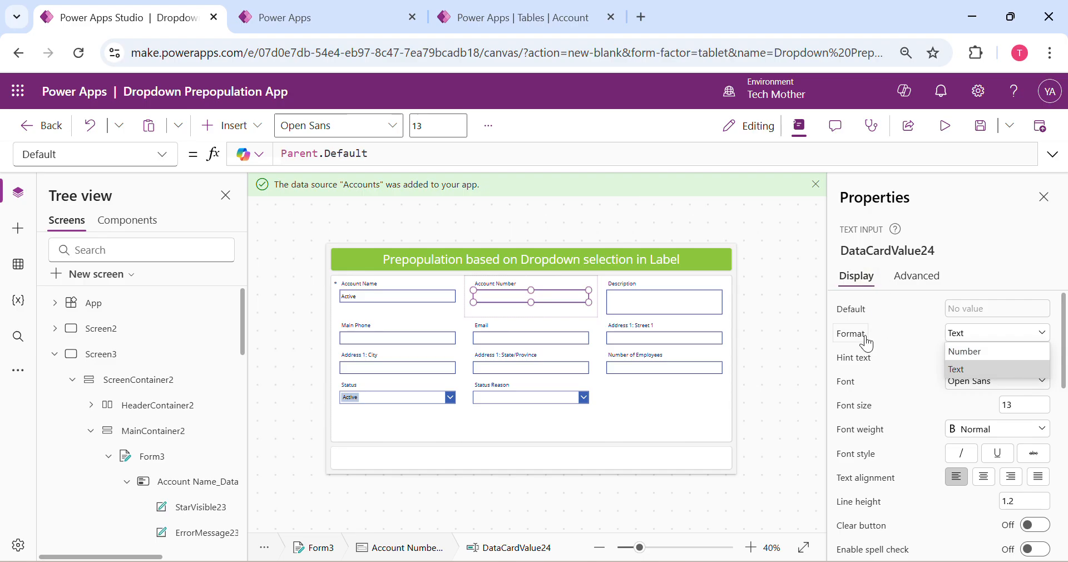
pyautogui.click(967, 354)
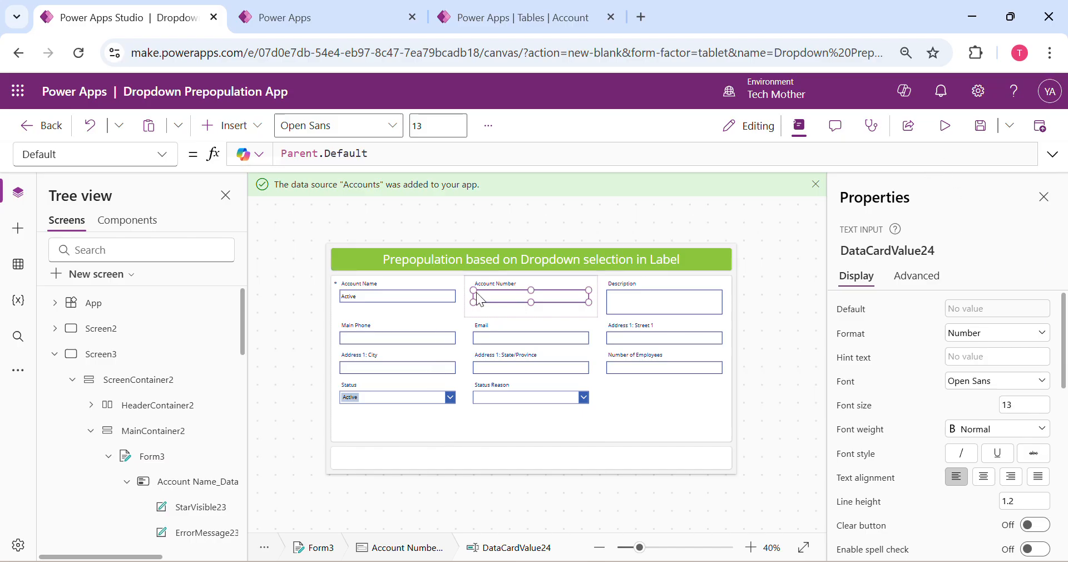
pyautogui.click(980, 126)
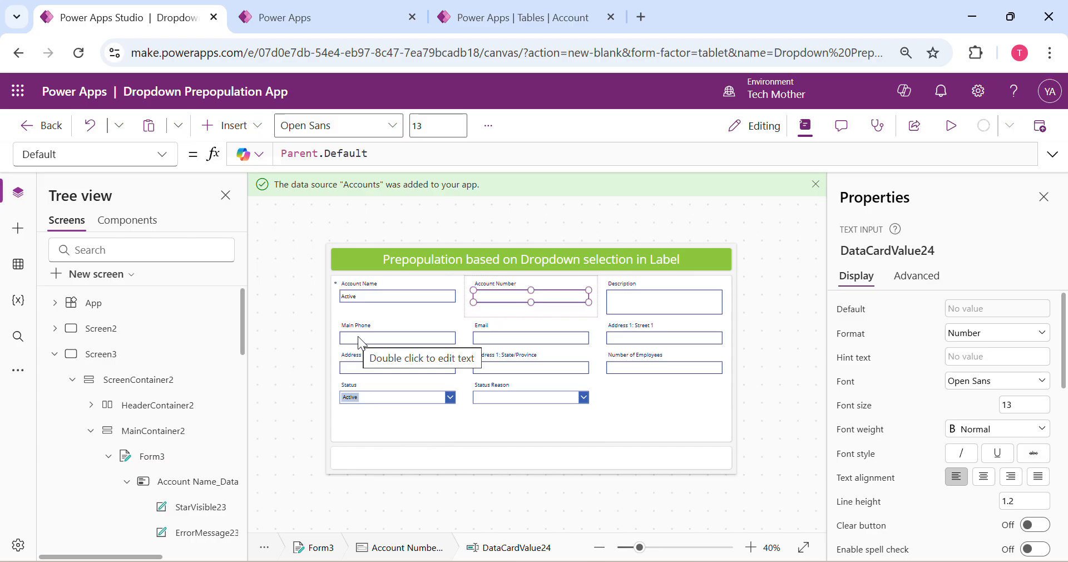
# Select the Account Number card in the Accounts form
pyautogui.click(380, 336)
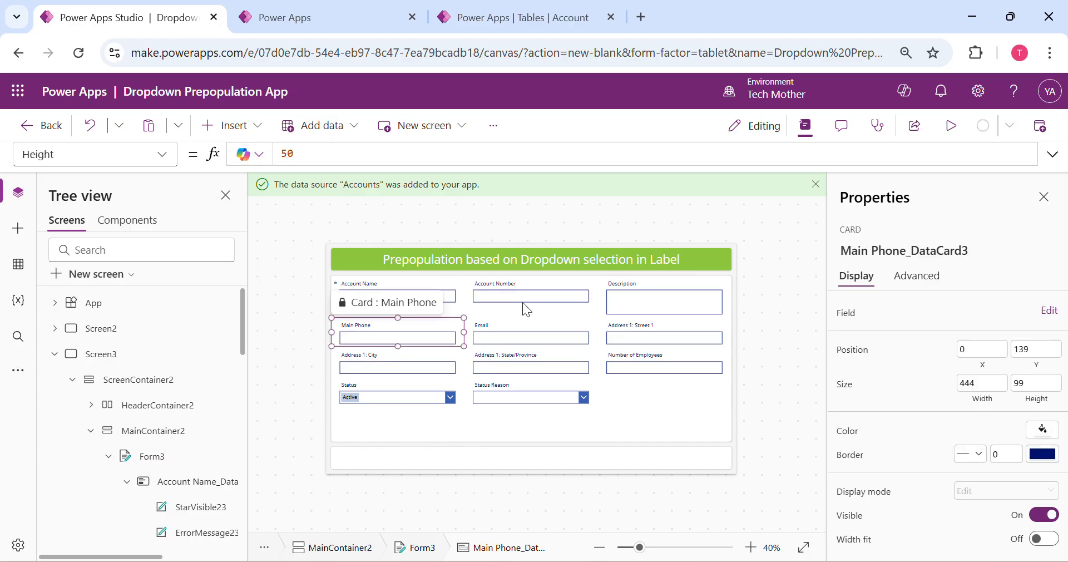
pyautogui.click(498, 295)
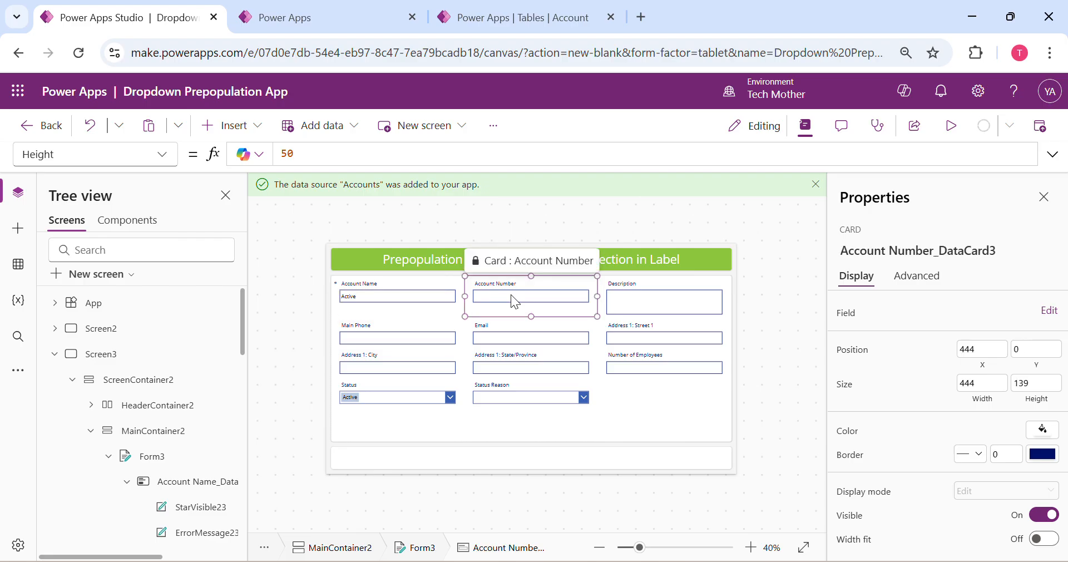